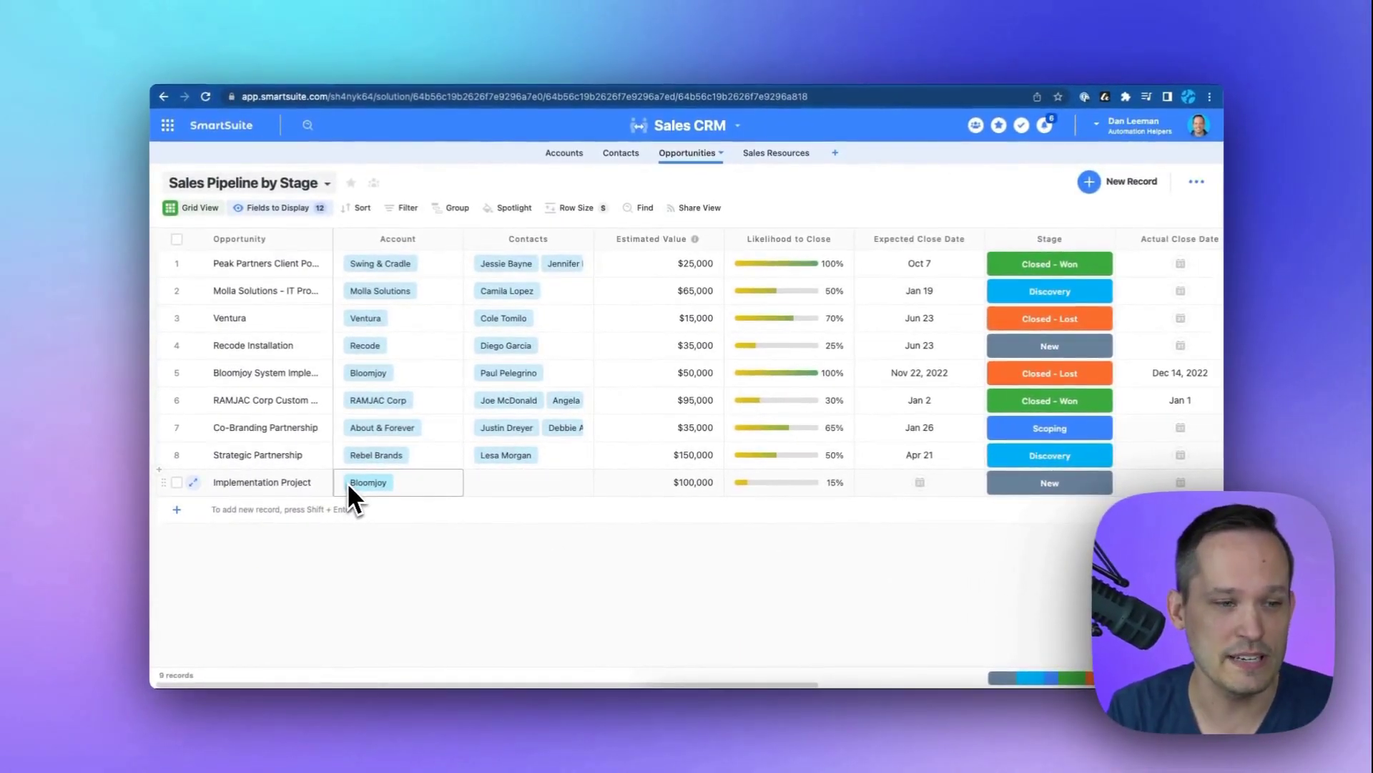
left_click(255, 491)
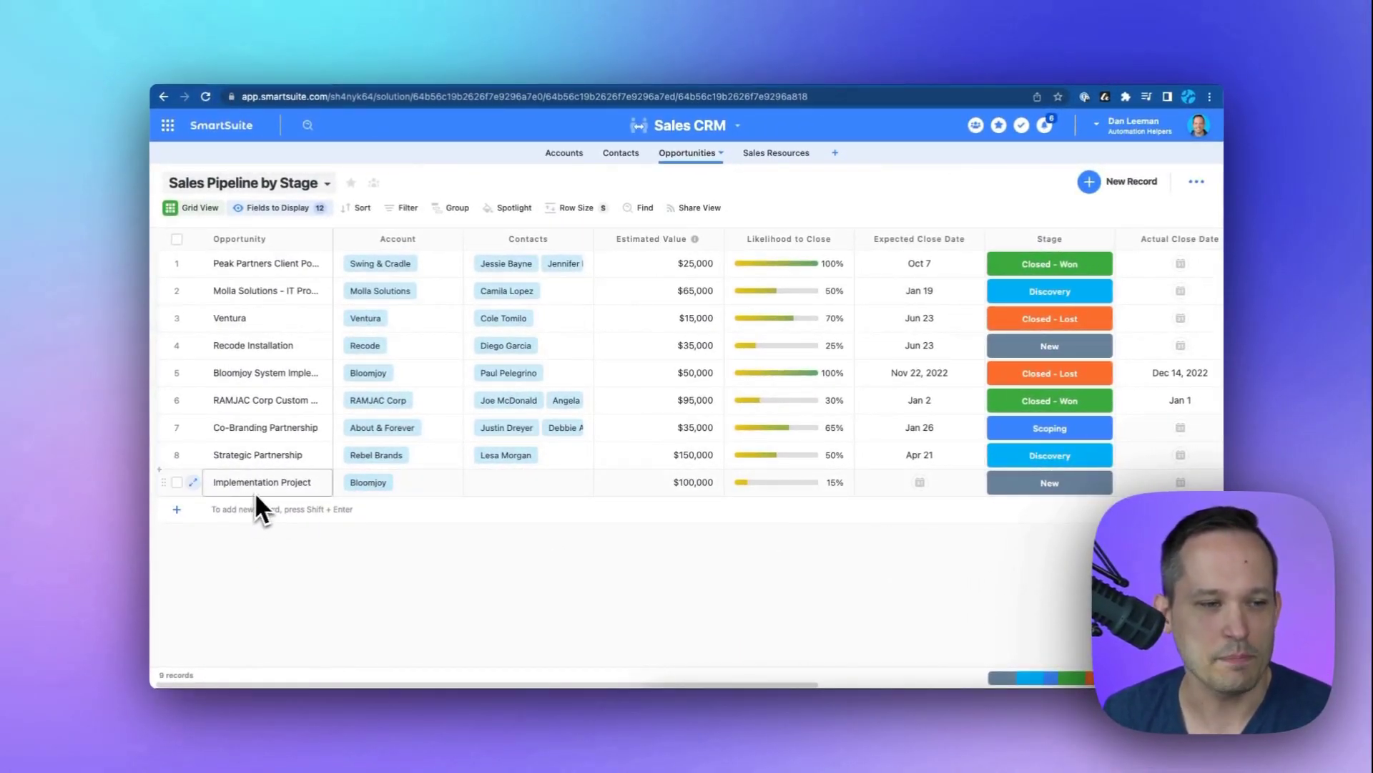
left_click(362, 487)
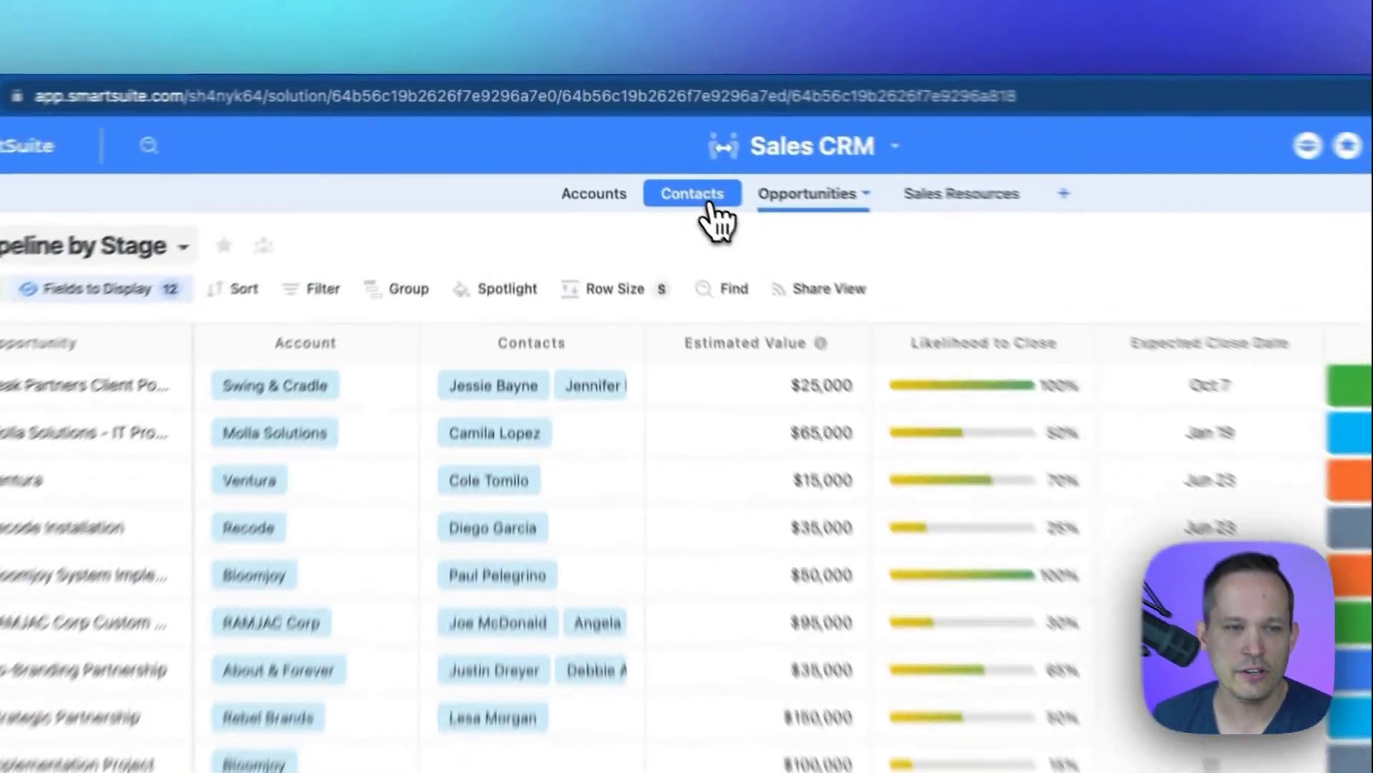
left_click(622, 154)
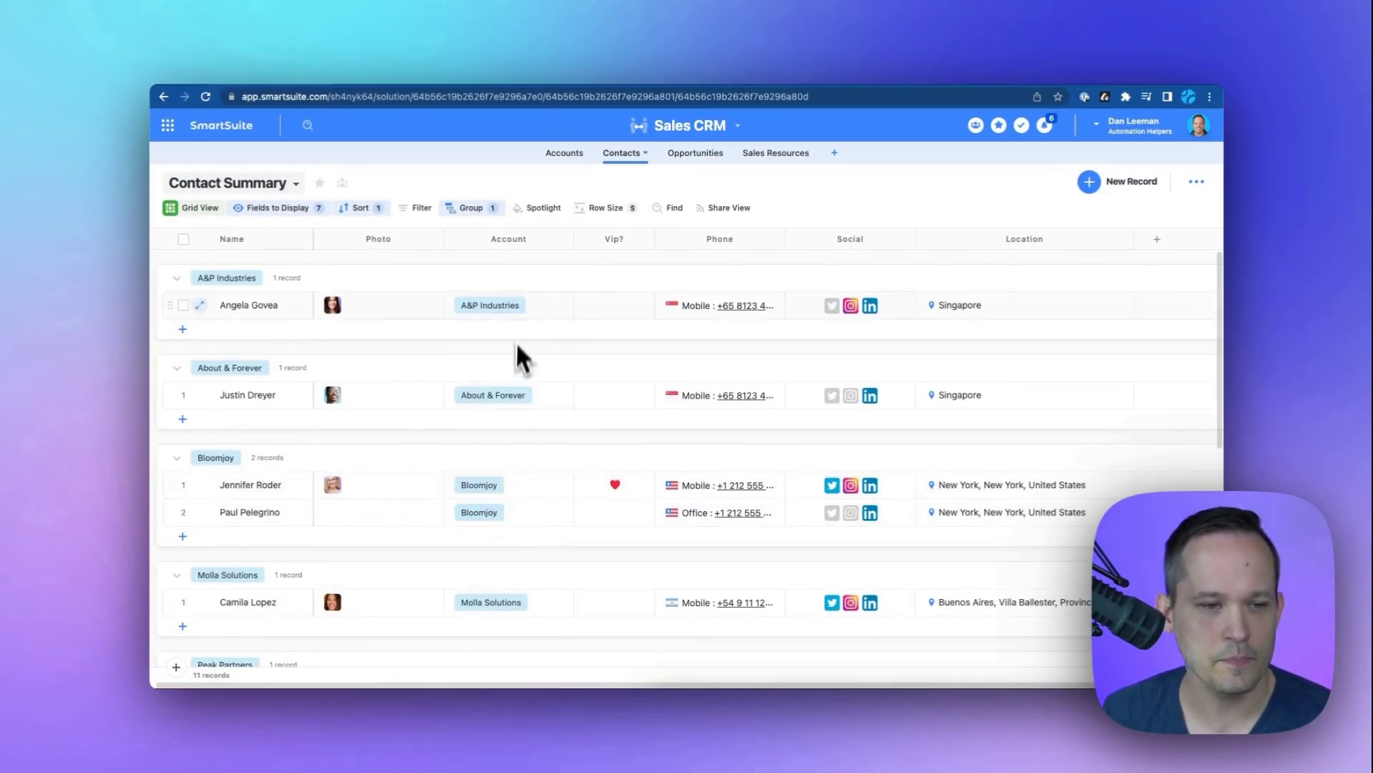
left_click(690, 153)
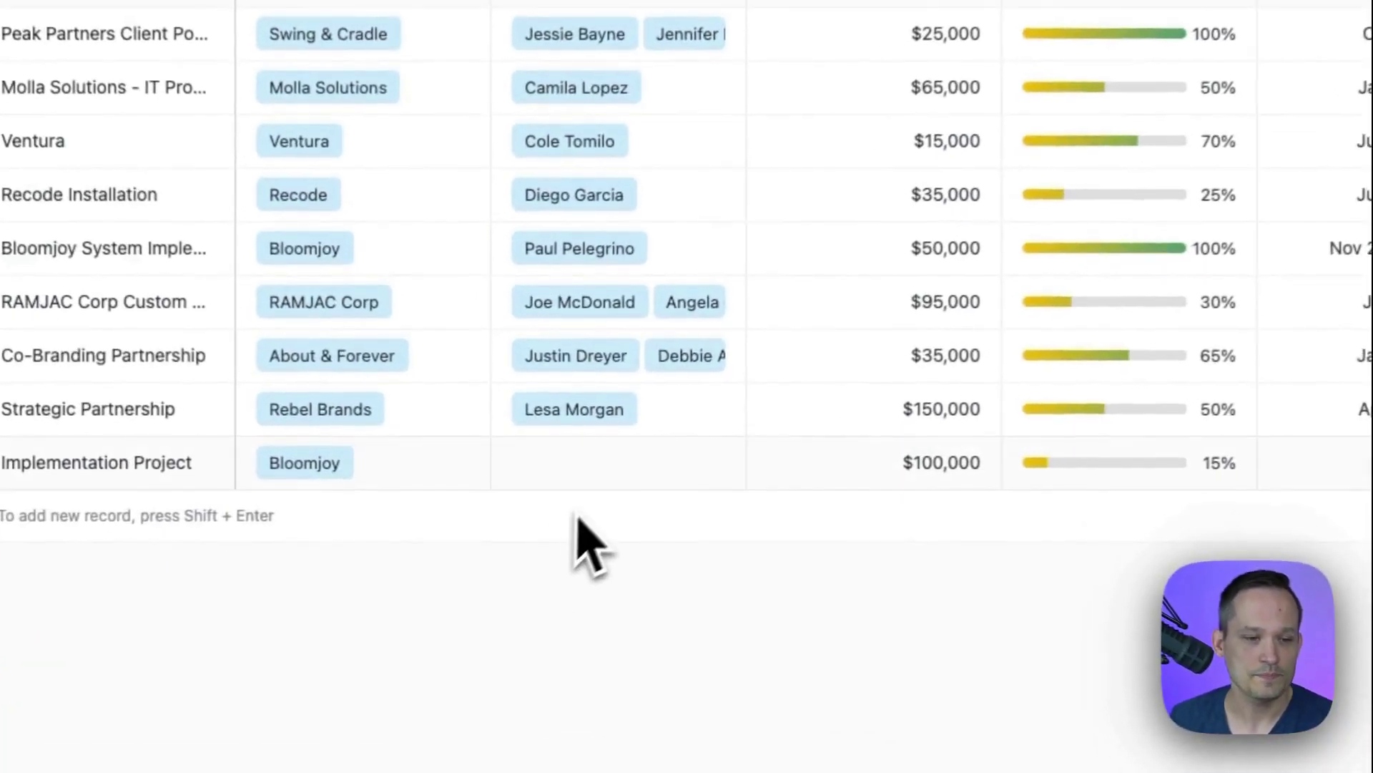
left_click(510, 491)
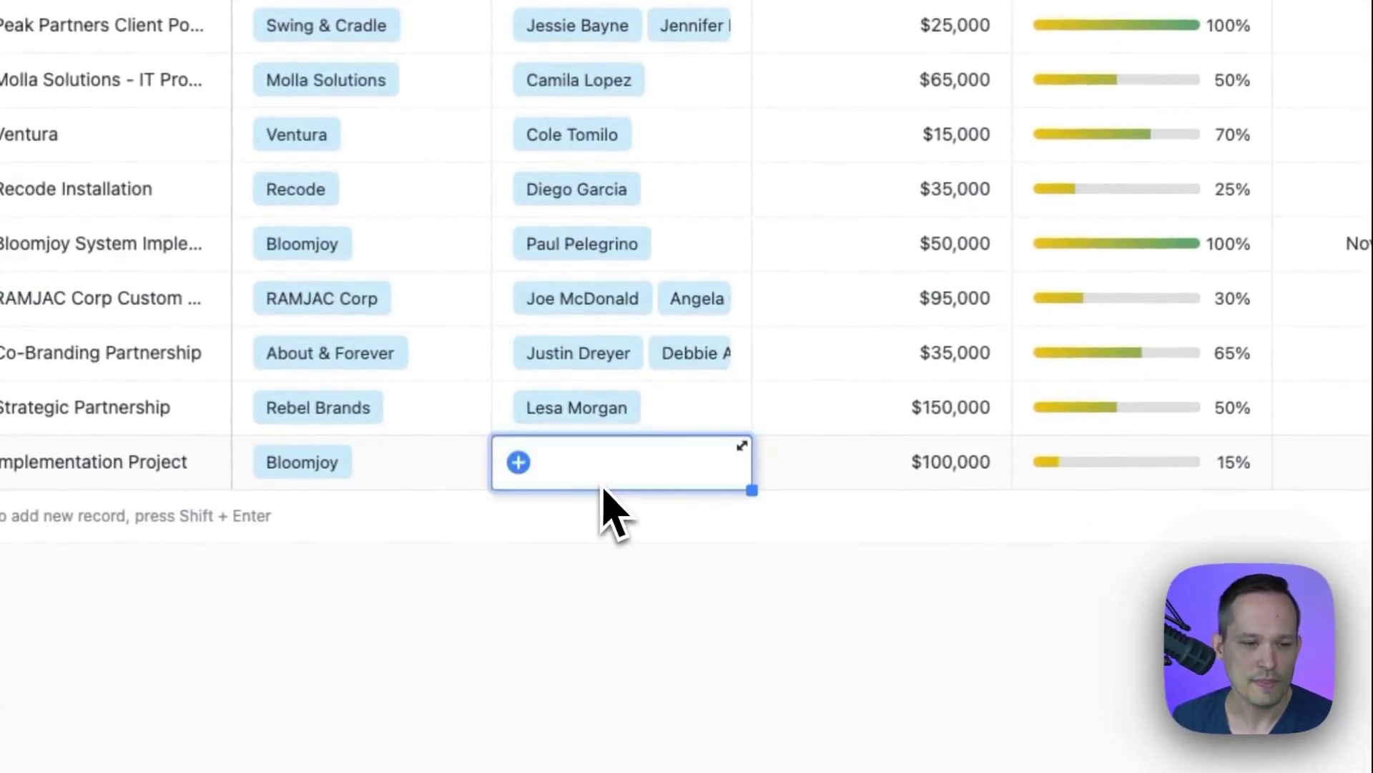
left_click(564, 482)
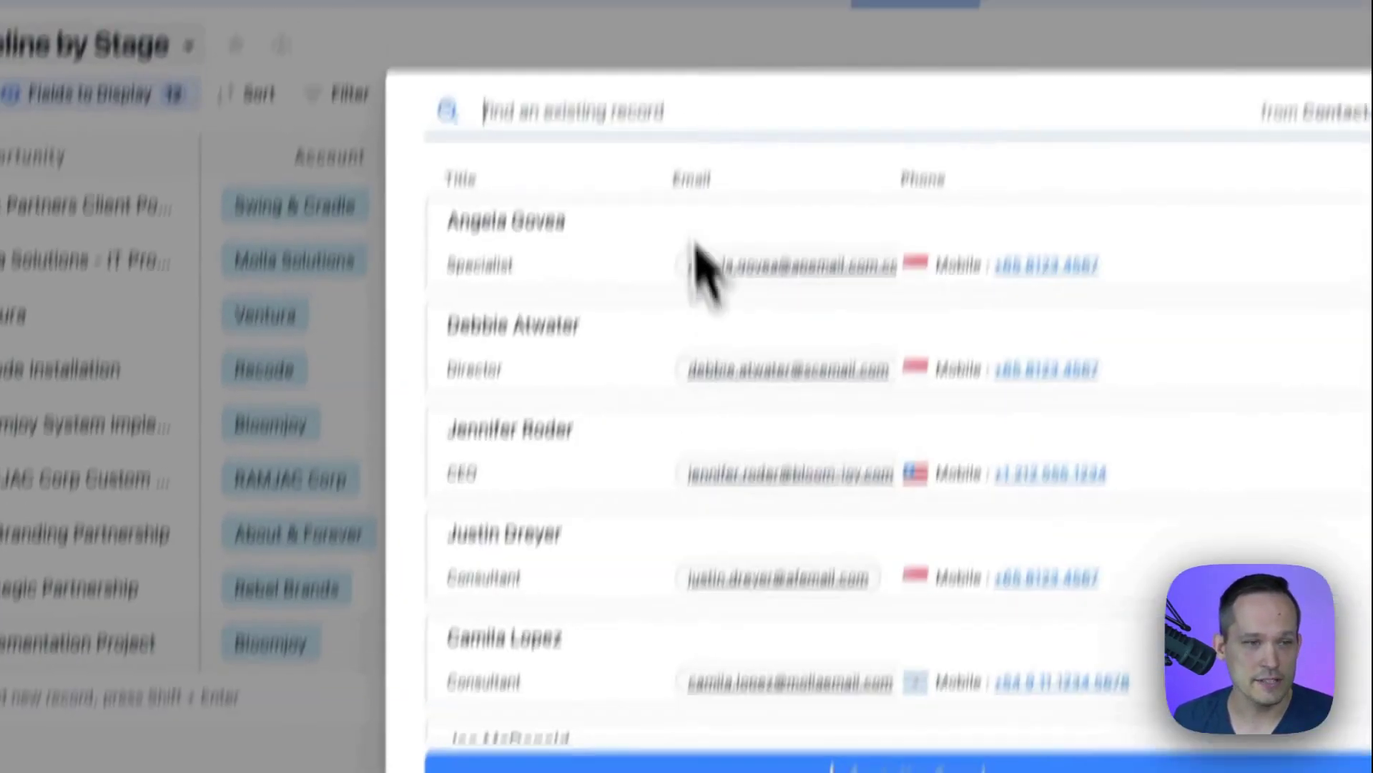
type("Je")
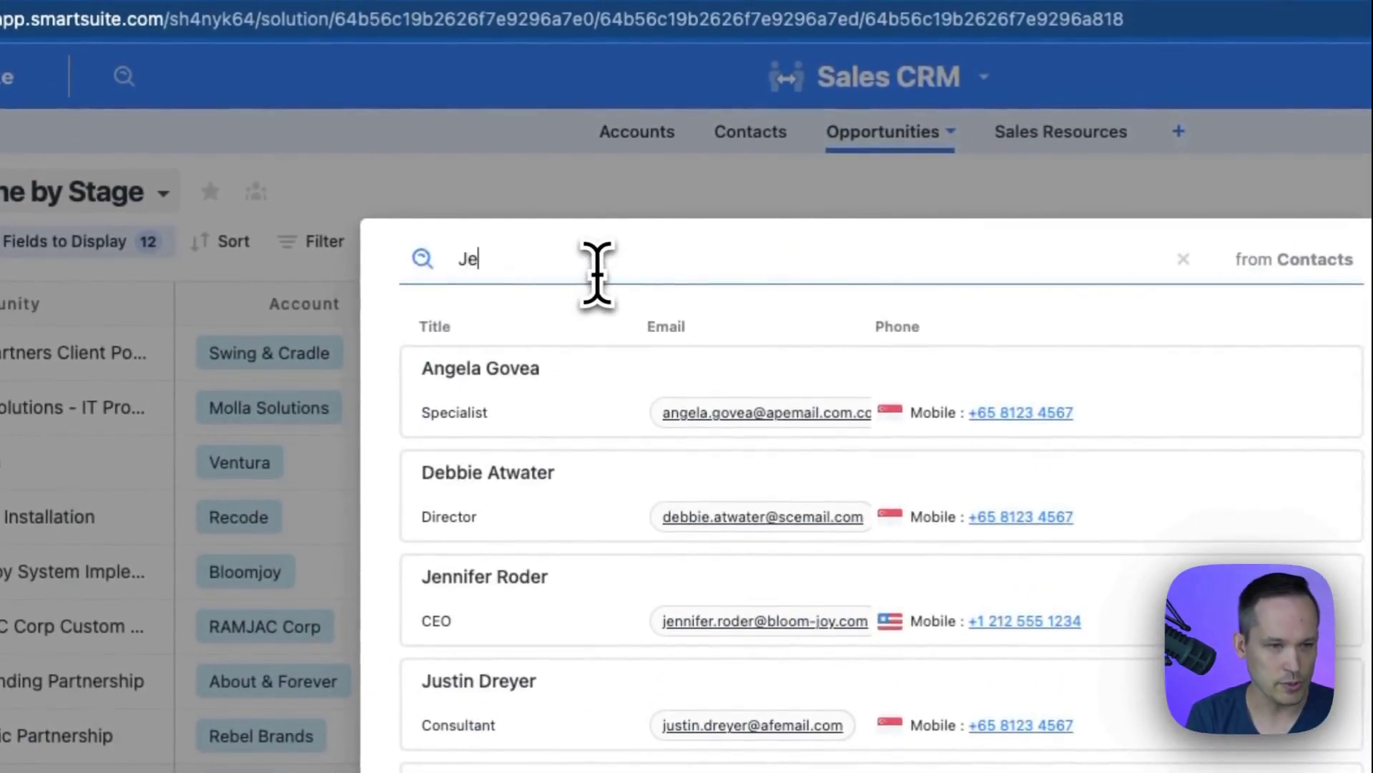
type("n")
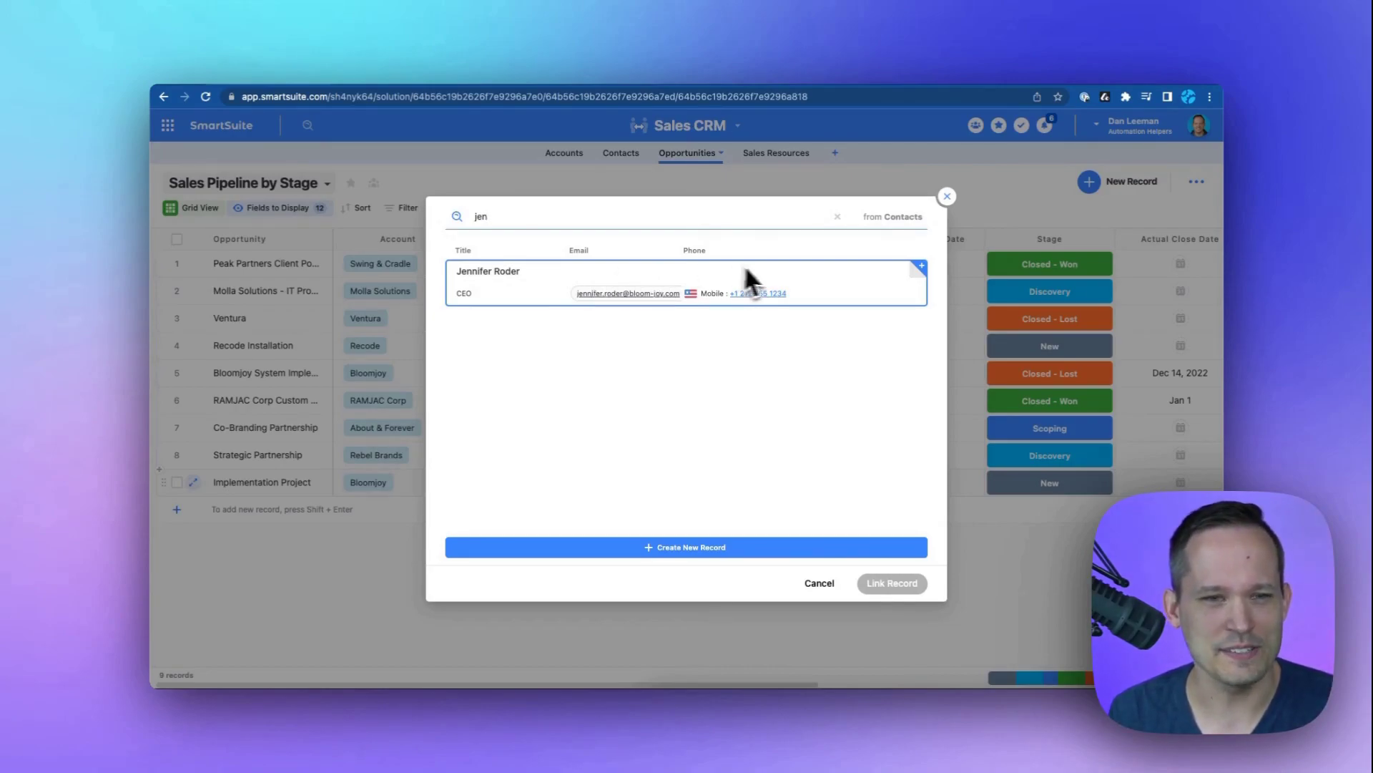
left_click(947, 197)
left_click(527, 578)
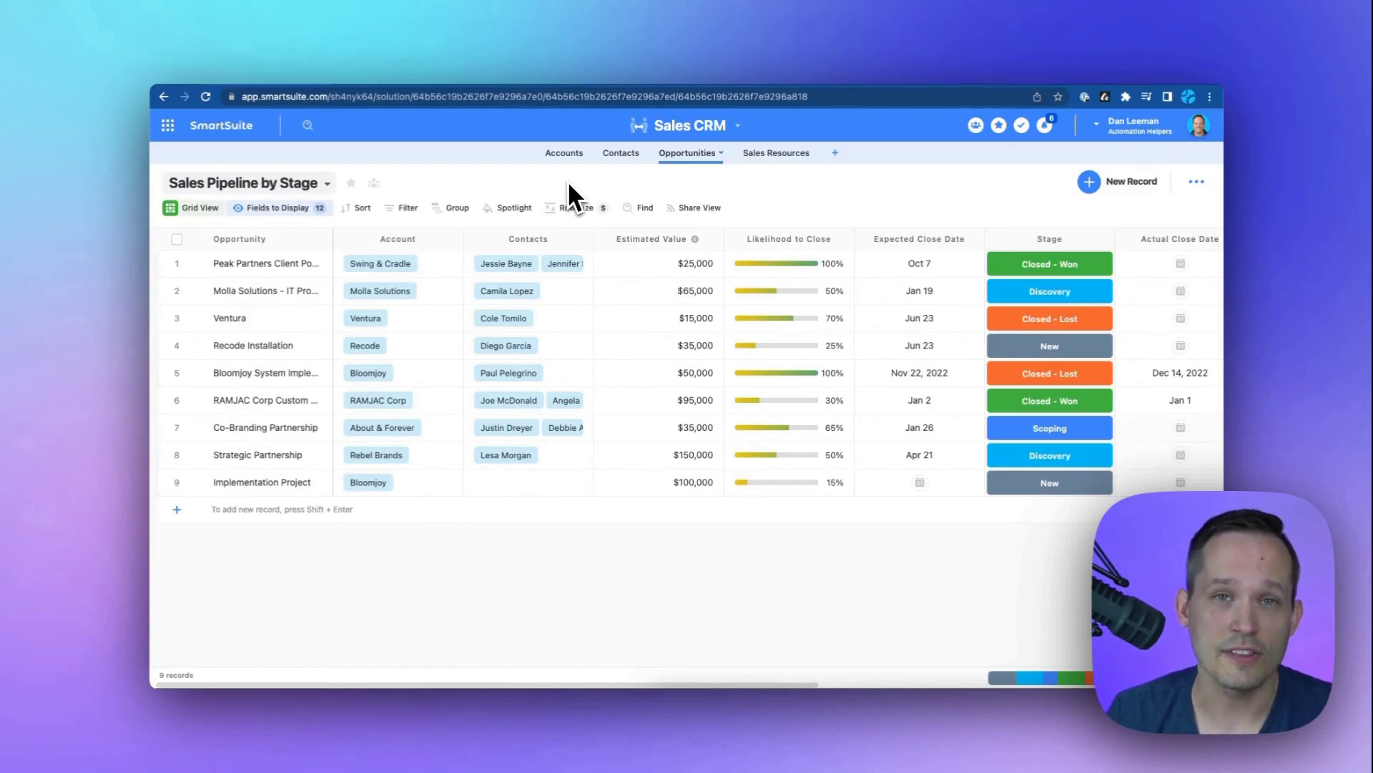
In the Contacts field's advanced linked-record settings, add a filter on the contact's Account field
left_click(585, 239)
left_click(571, 270)
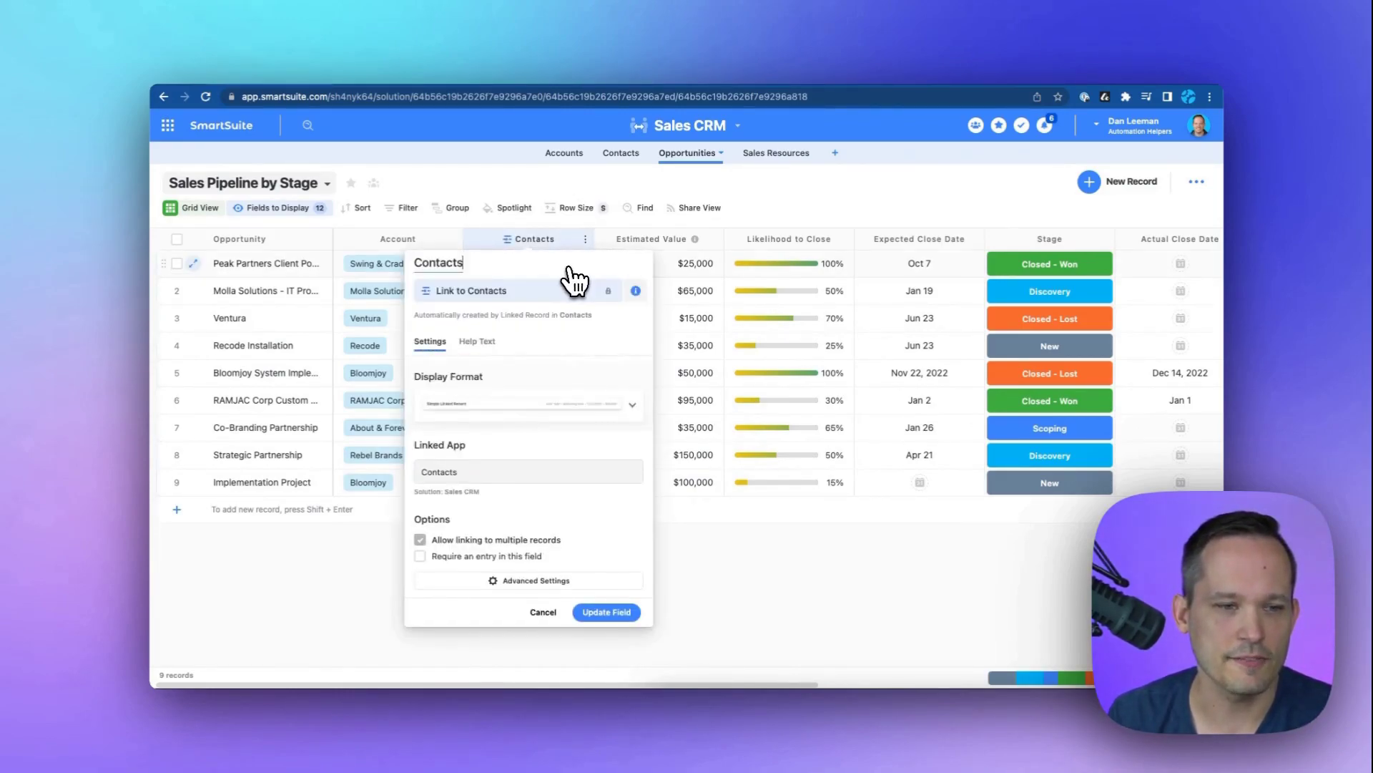
left_click(544, 580)
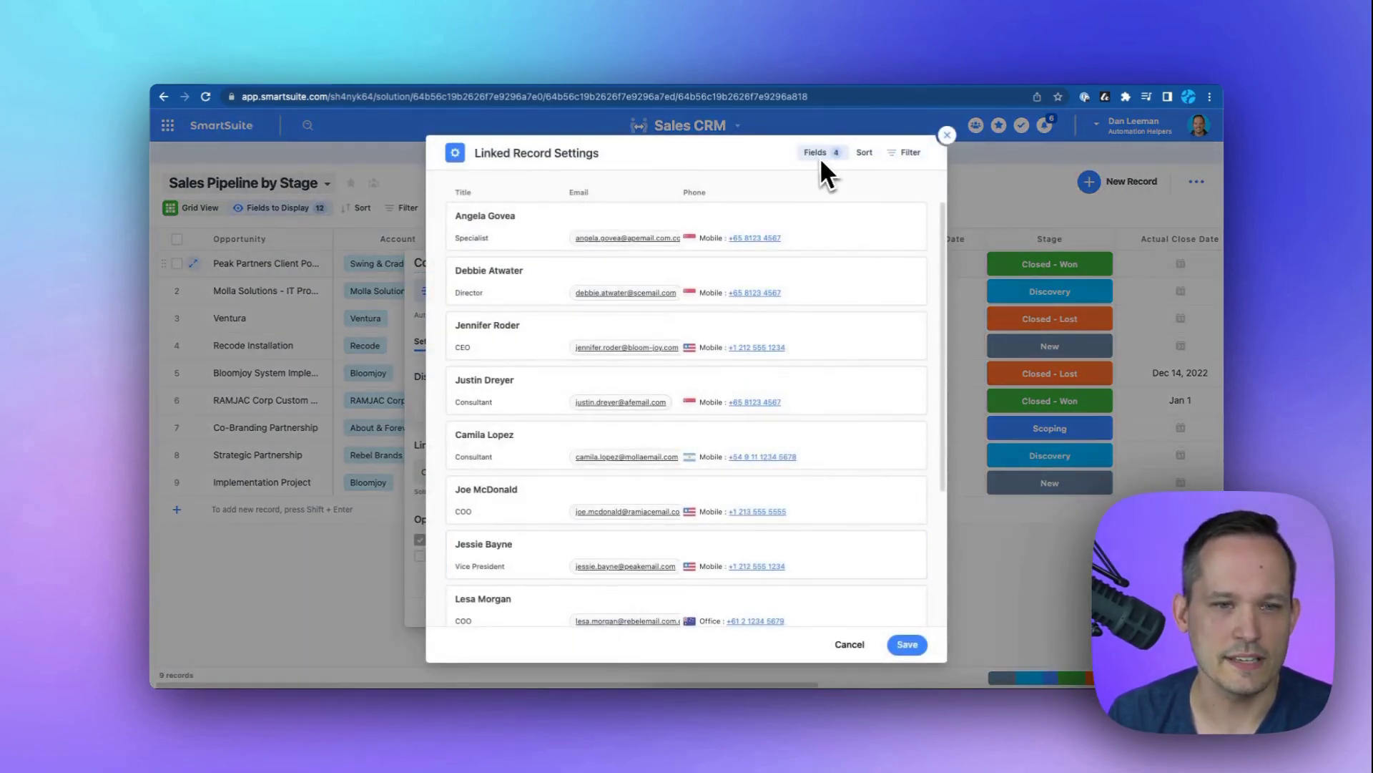
left_click(898, 159)
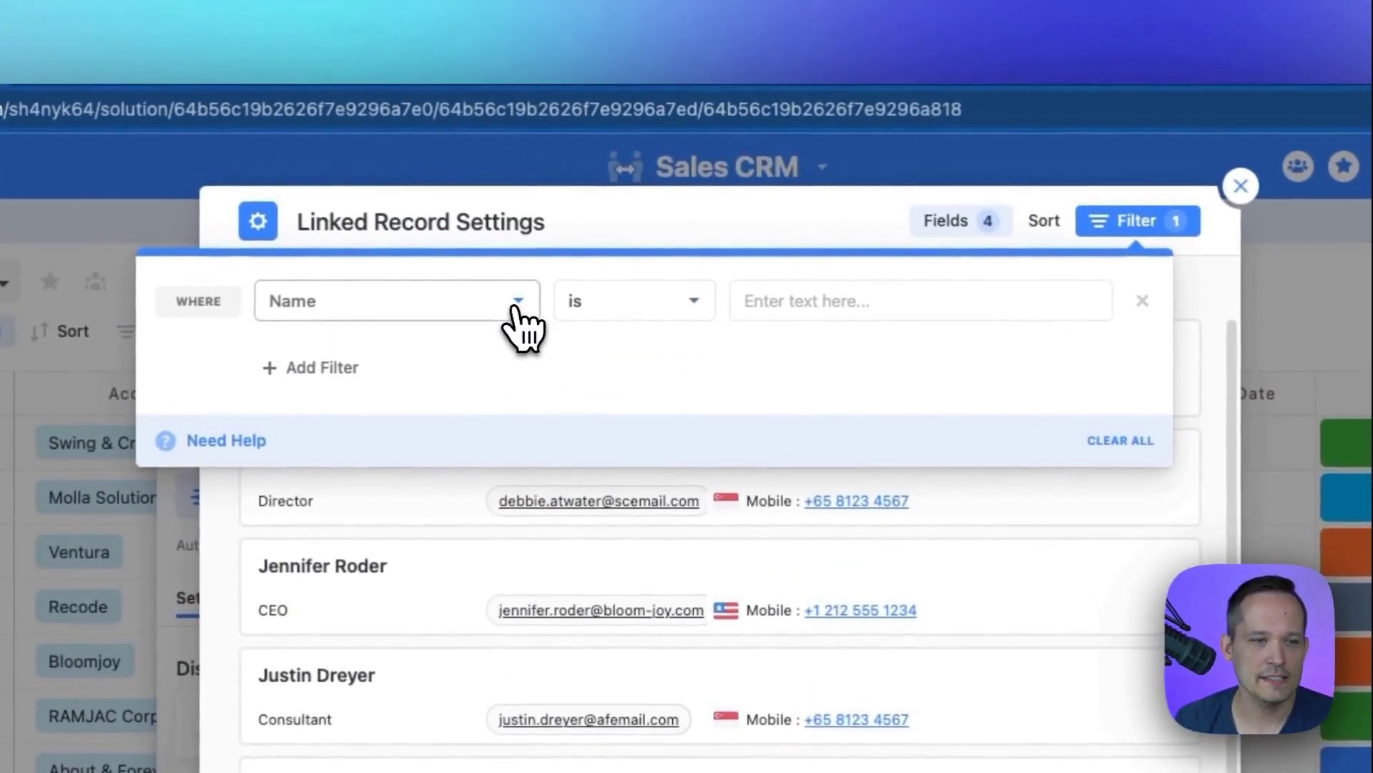
left_click(538, 271)
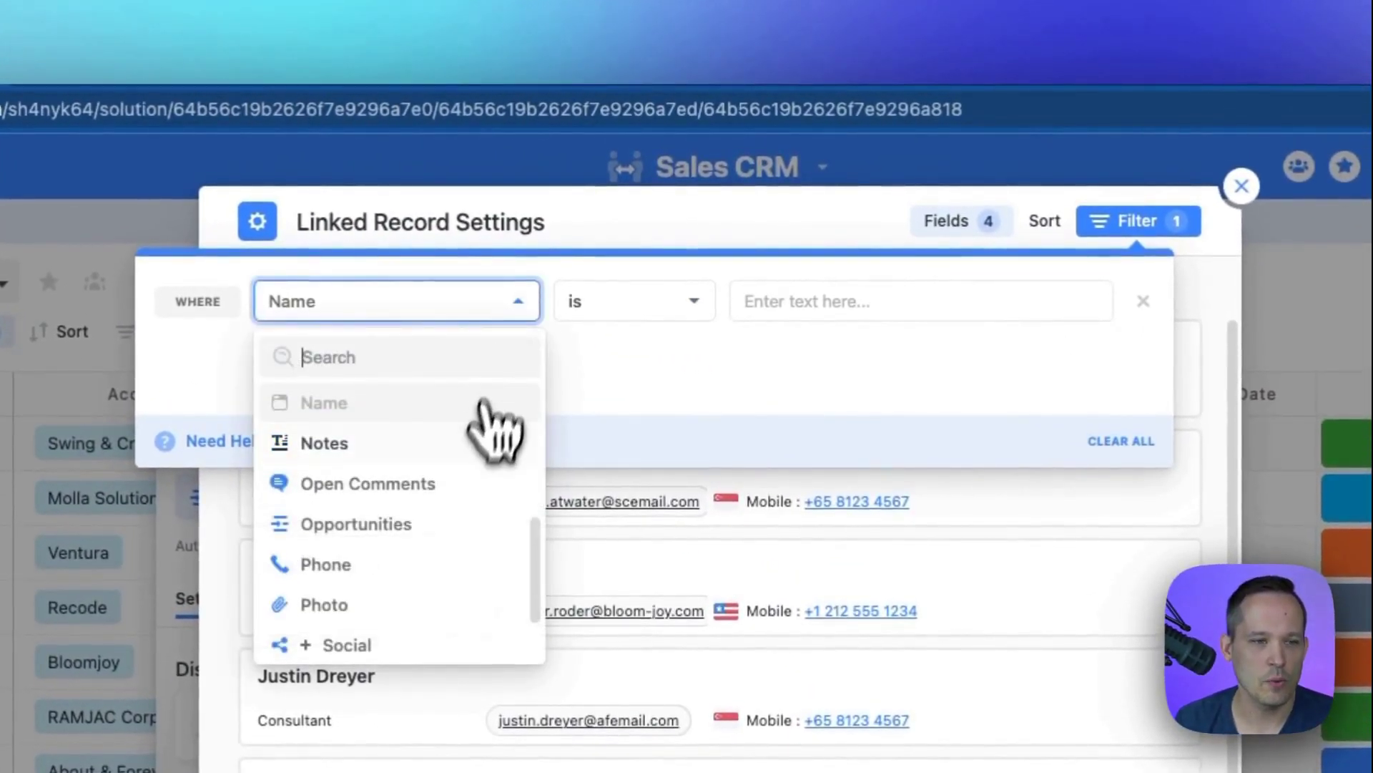
scroll(474, 481, "down", 2)
scroll(473, 480, "up", 5)
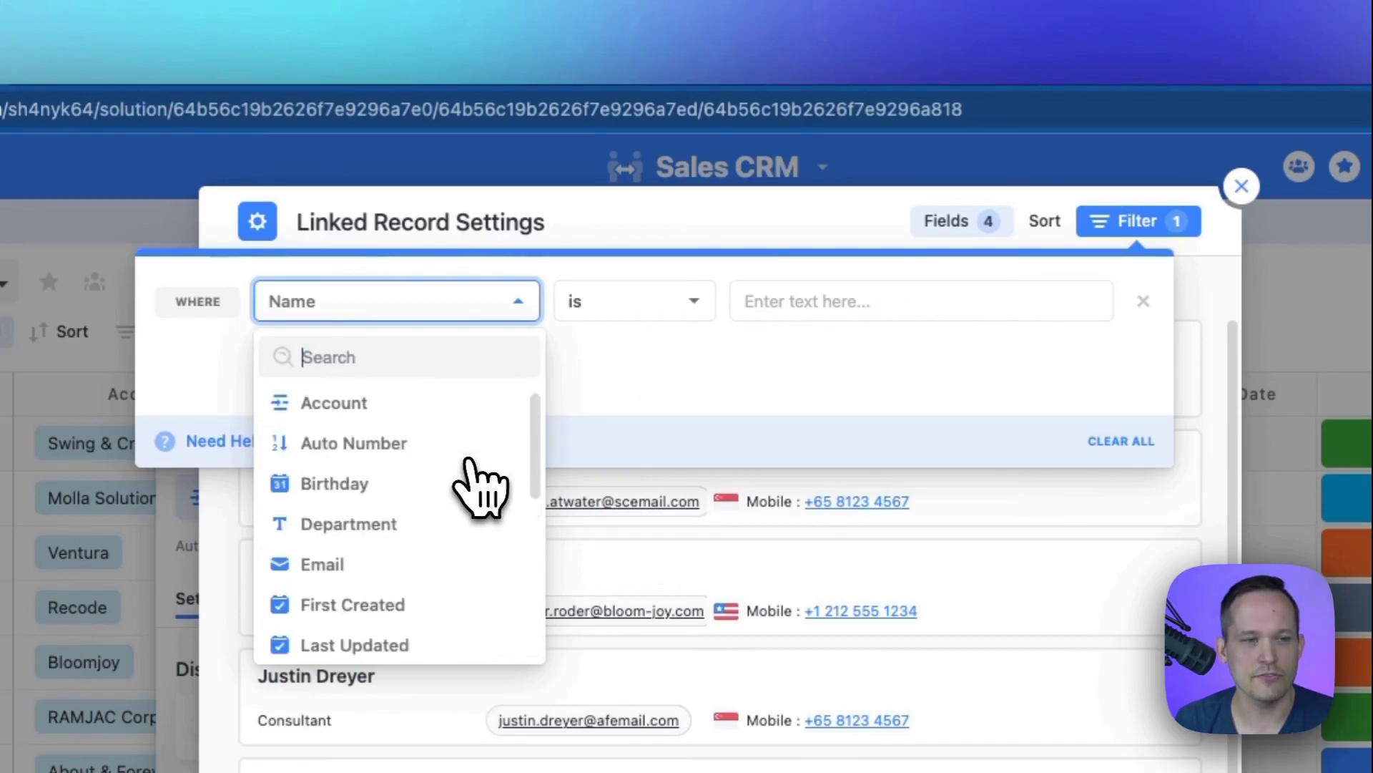
scroll(478, 488, "down", 3)
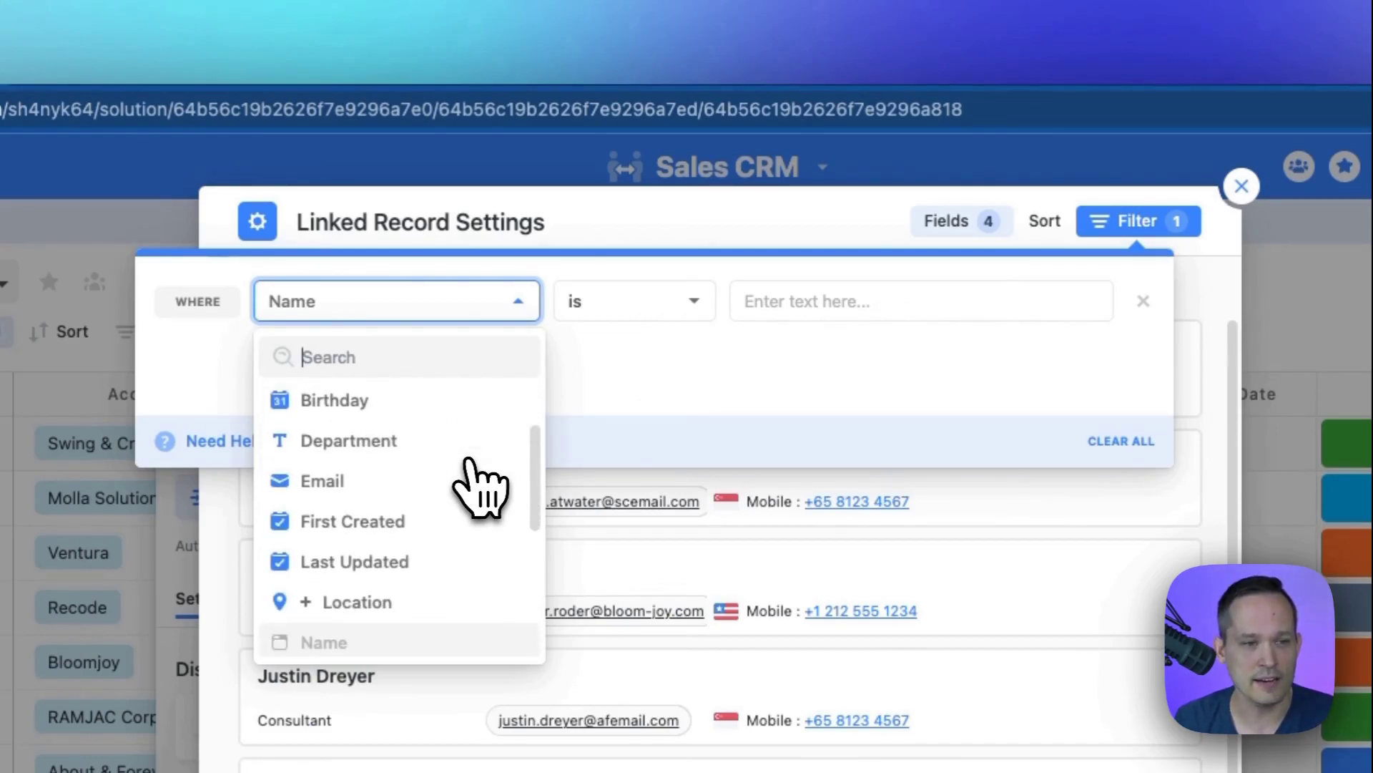
scroll(472, 462, "up", 2)
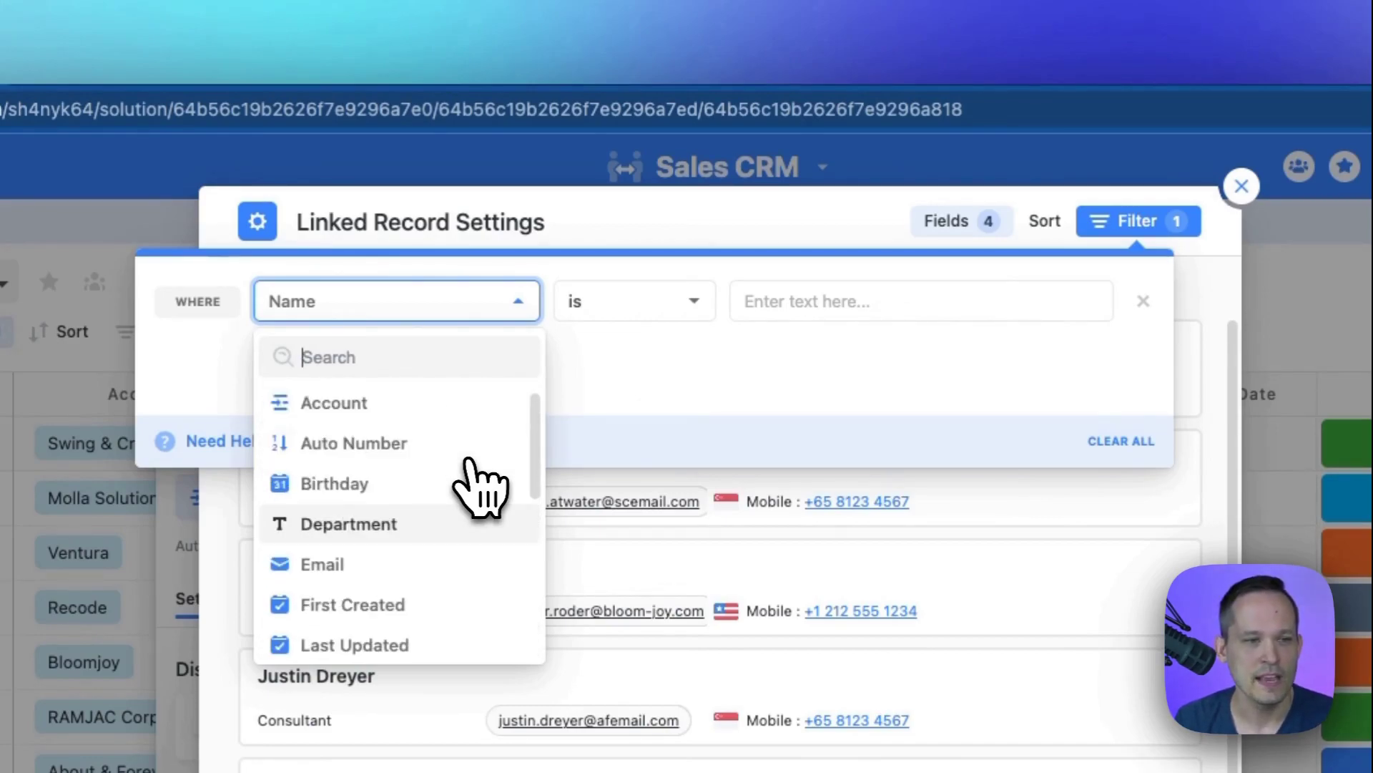
left_click(430, 403)
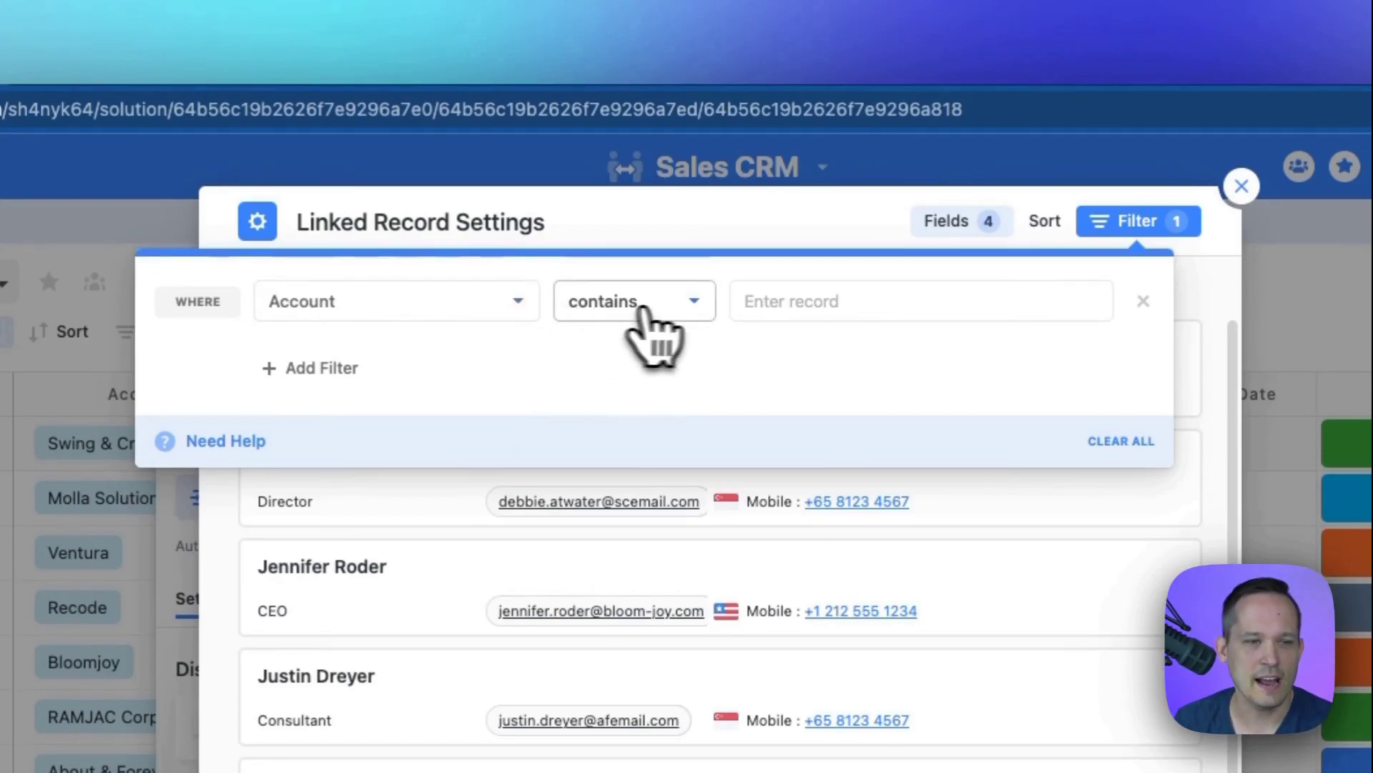
Make the filter Account is exactly the record's own Account as a dynamic value, and save
left_click(669, 309)
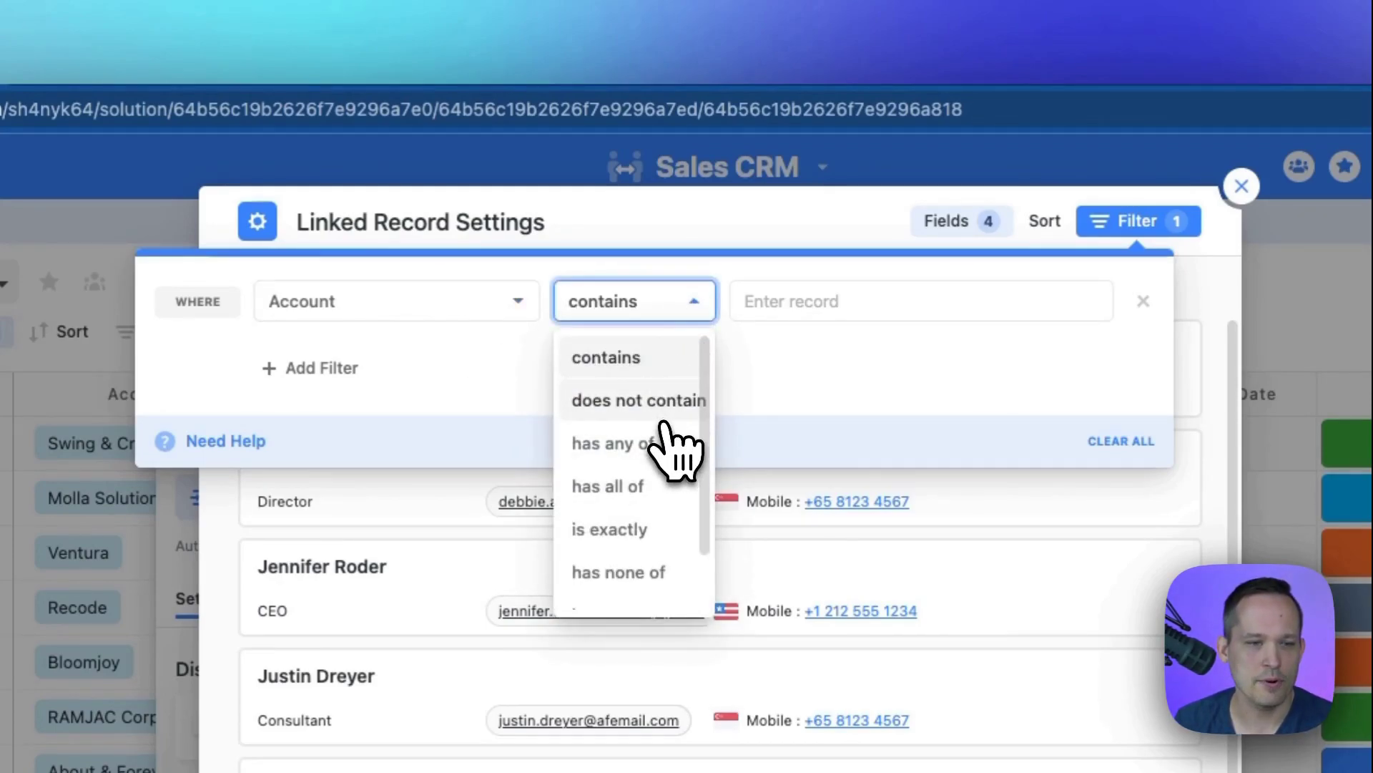
scroll(673, 444, "down", 2)
left_click(644, 460)
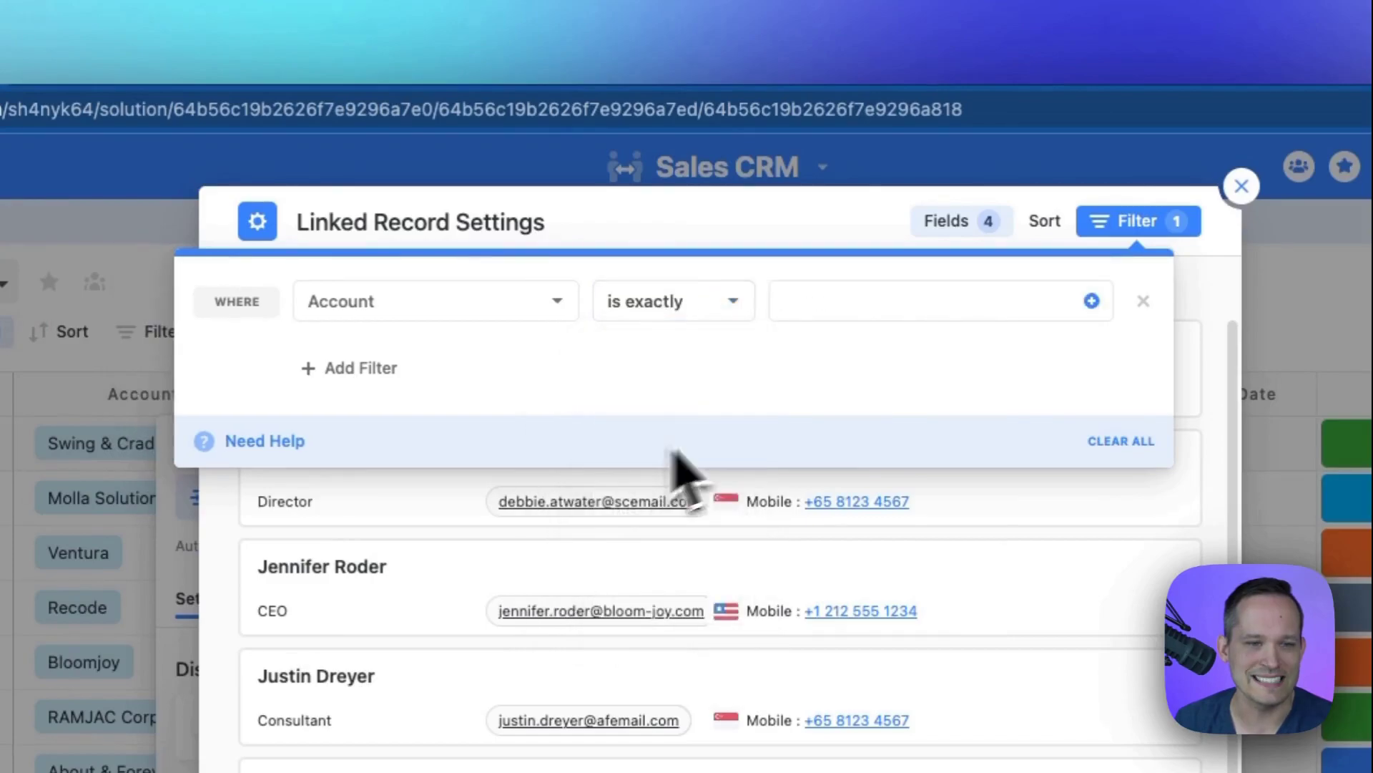
left_click(954, 312)
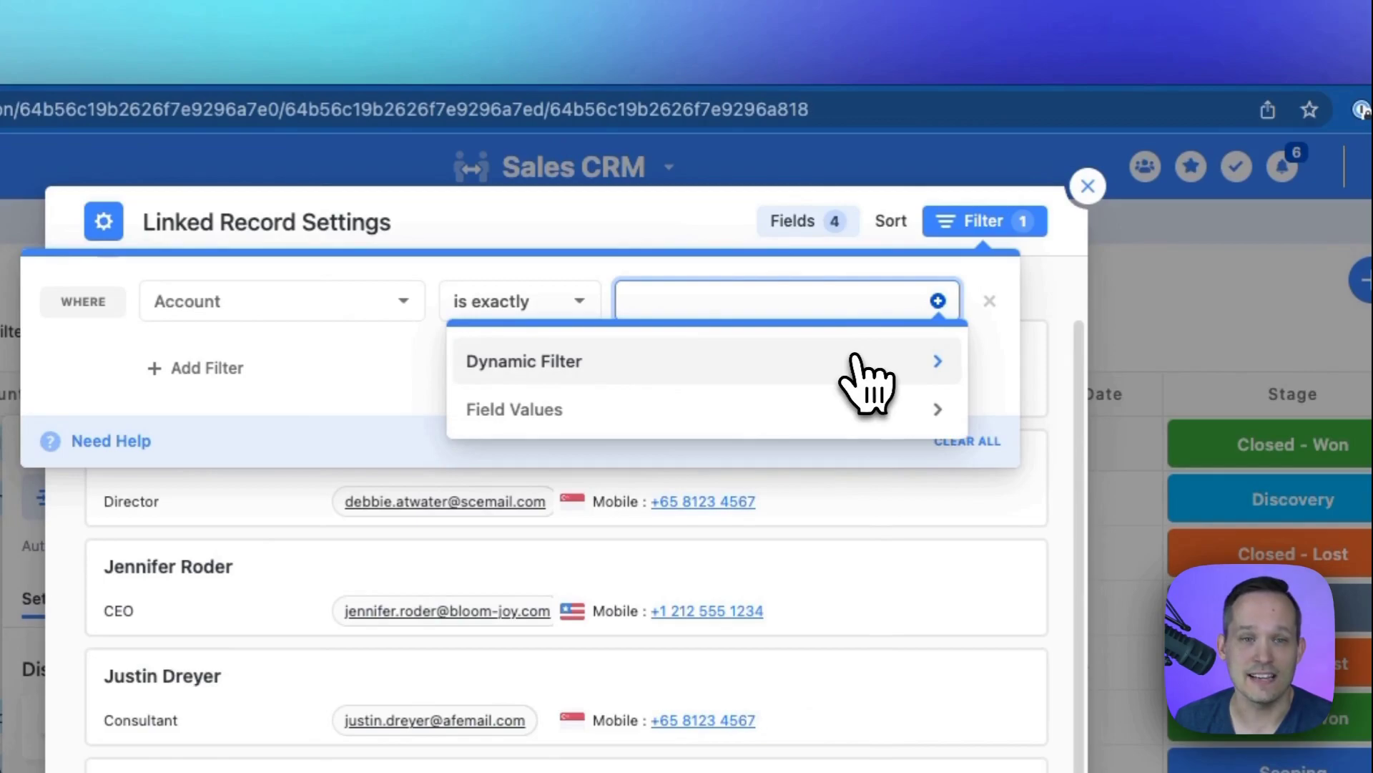
left_click(920, 363)
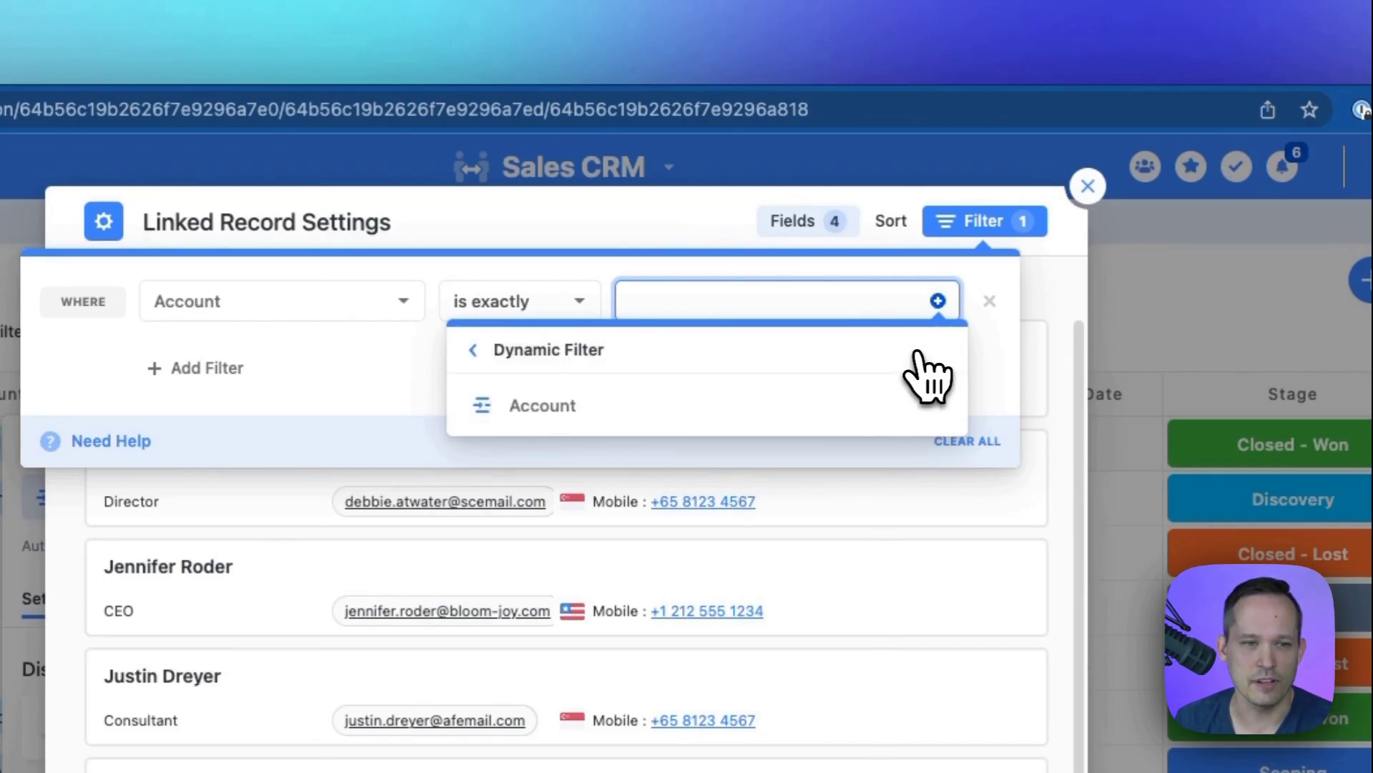
left_click(663, 404)
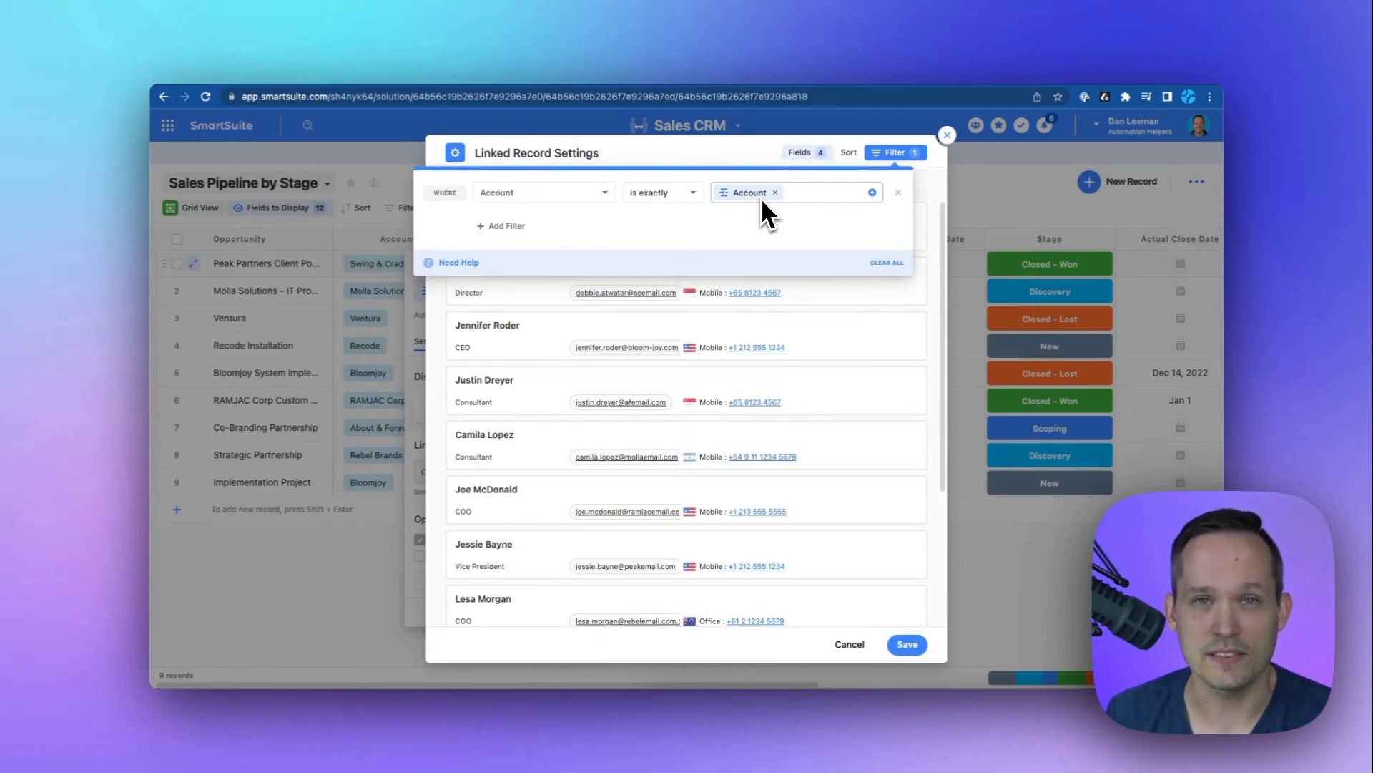
left_click(907, 644)
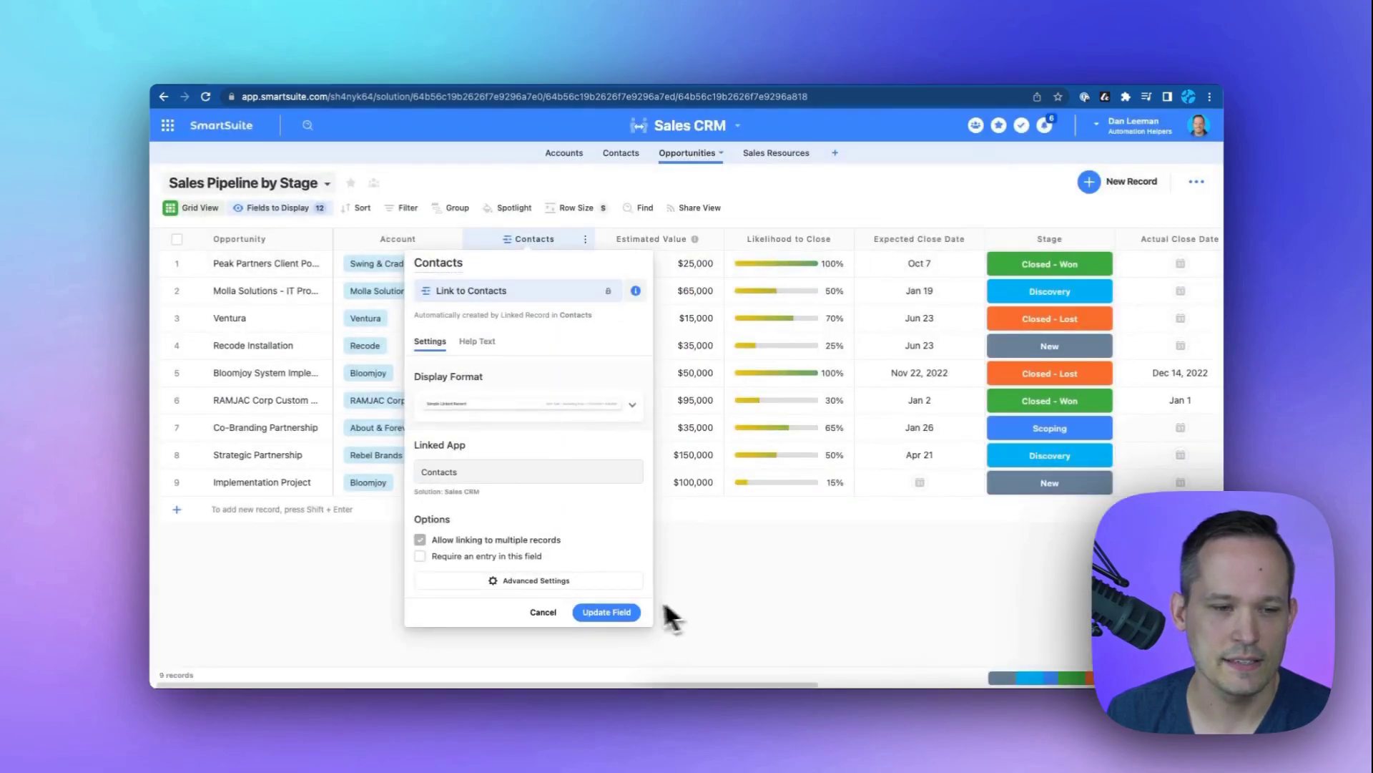
Apply the Contacts field update and test the Implementation Project's empty Contacts picker
left_click(608, 613)
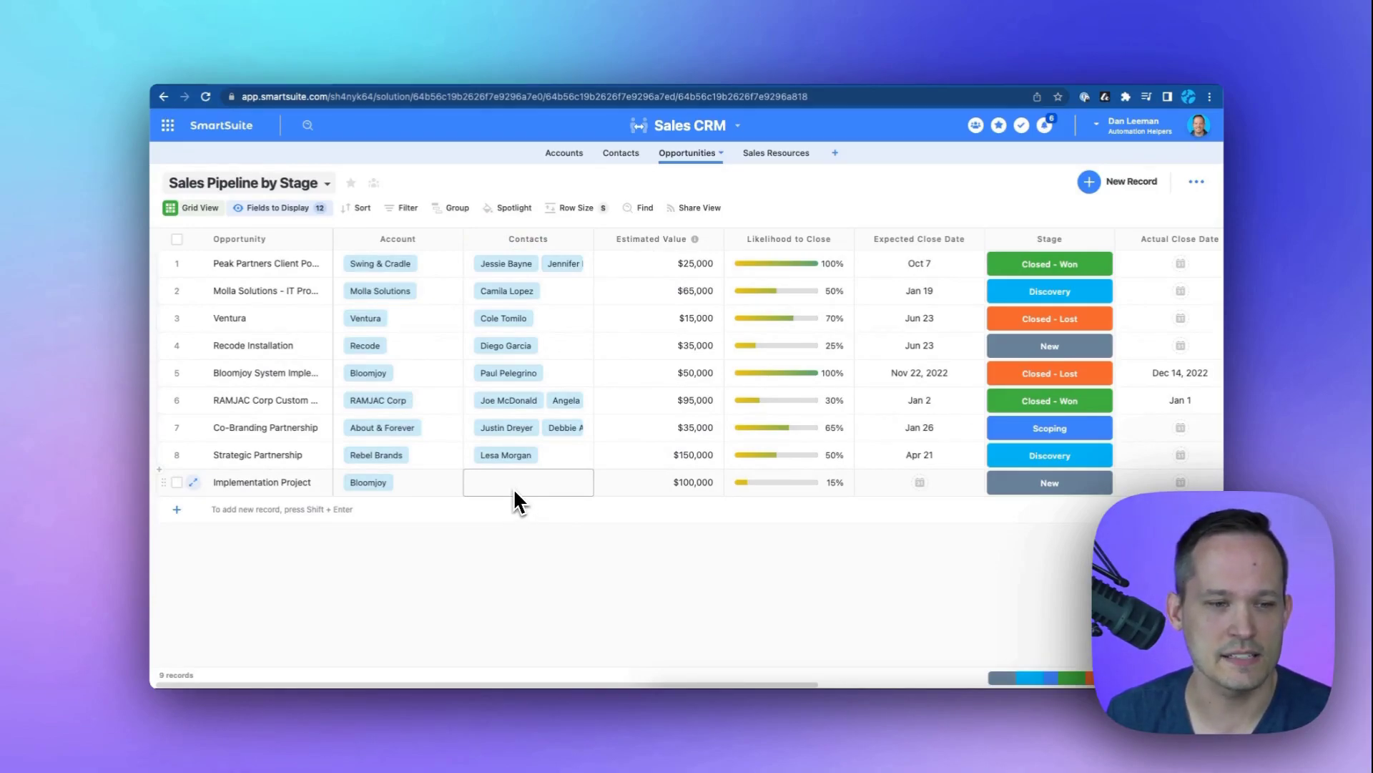
left_click(513, 488)
left_click(513, 487)
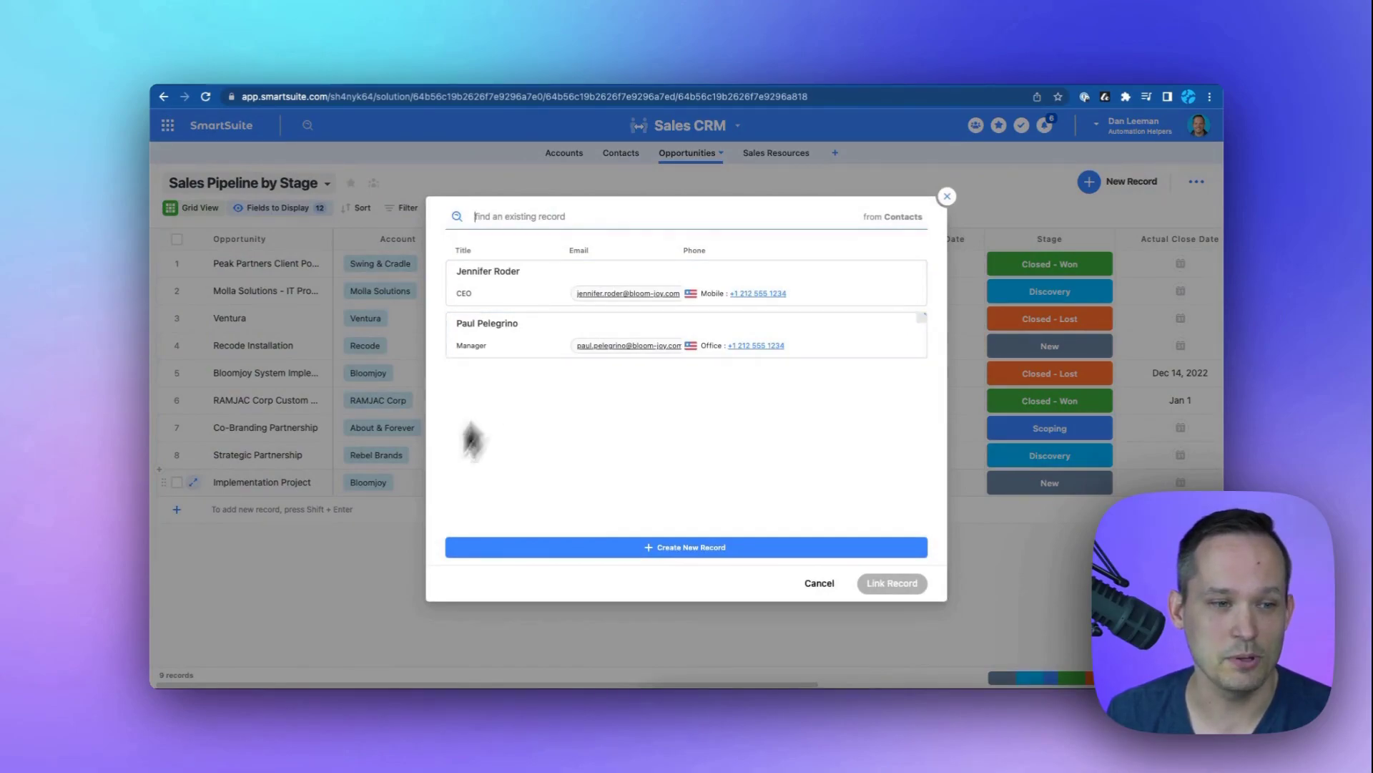
left_click(391, 580)
Replace Bloomjoy with A&P Industries as Implementation Project's Account, then recheck the Contacts picker
left_click(386, 488)
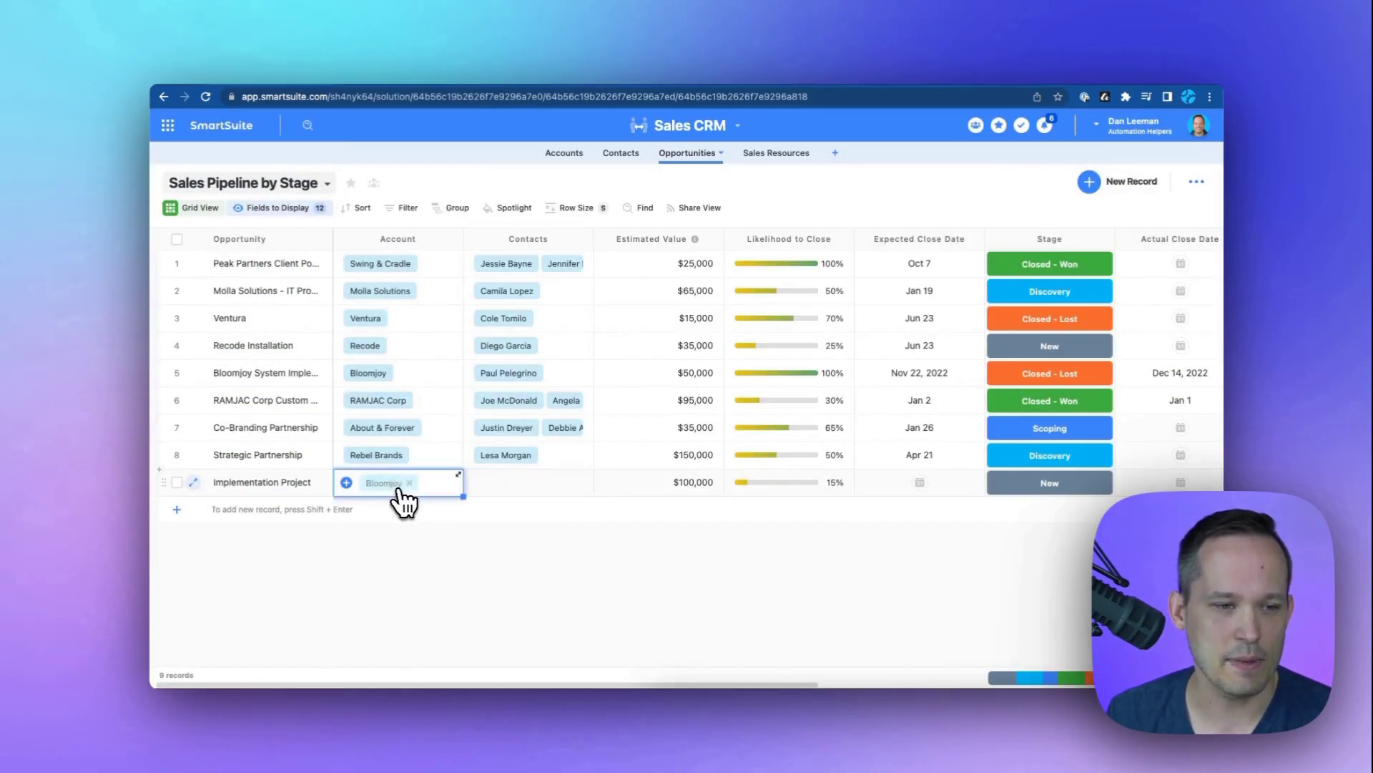
key("Delete")
left_click(405, 488)
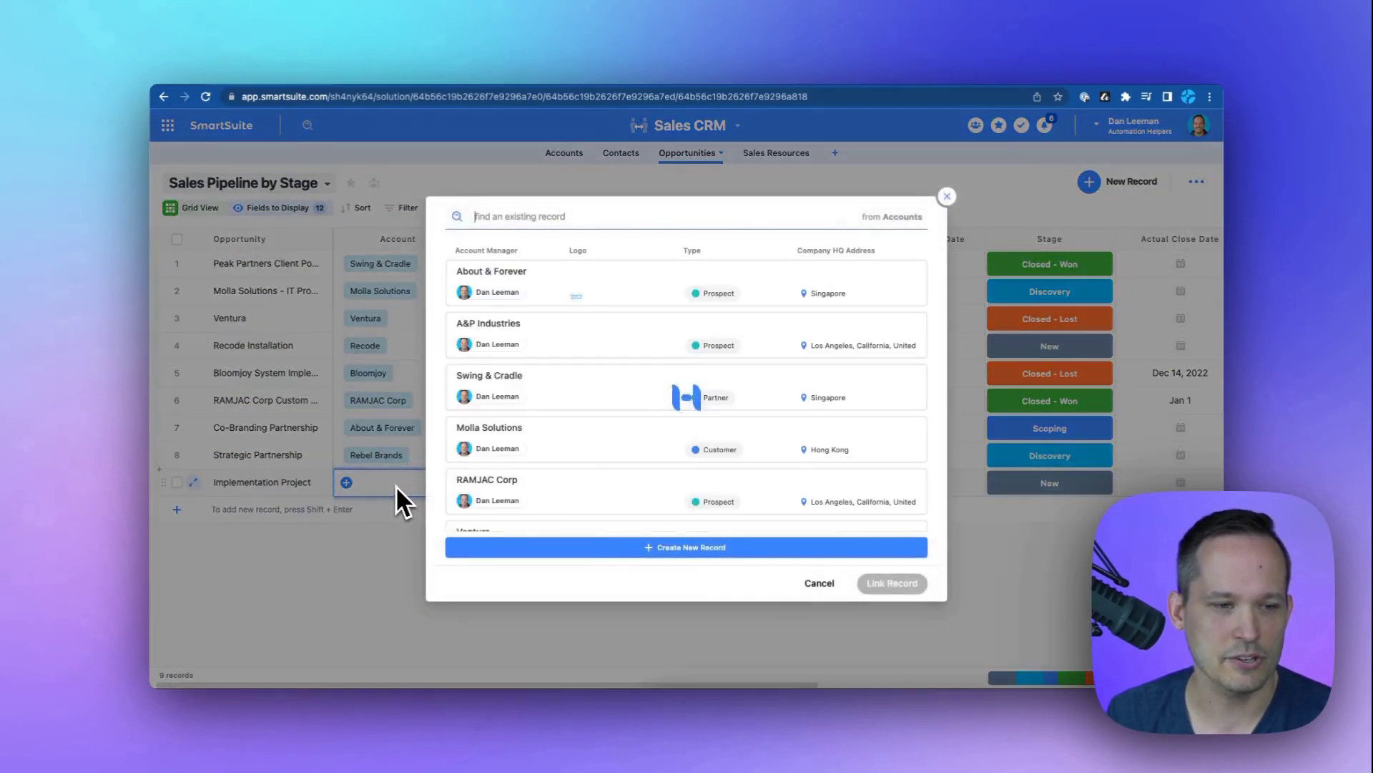
left_click(522, 362)
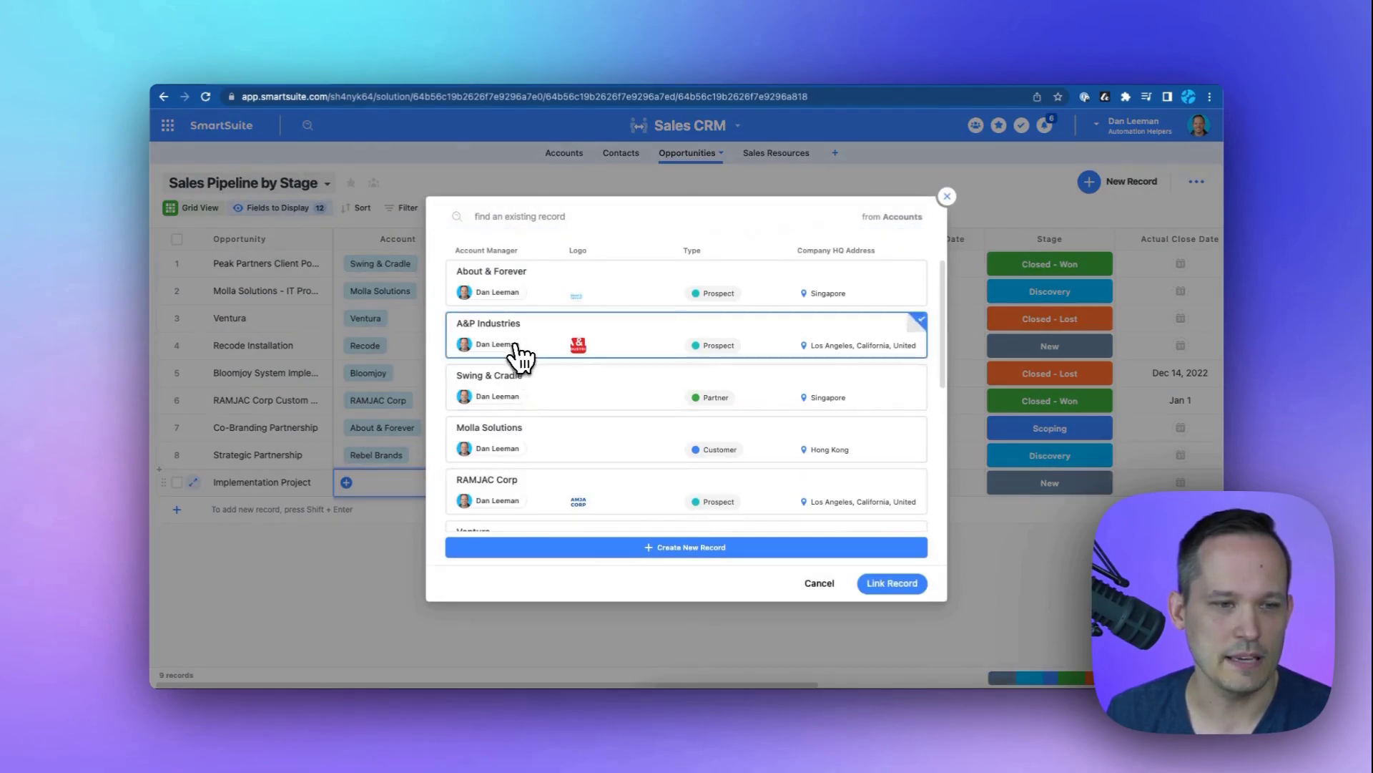
left_click(874, 595)
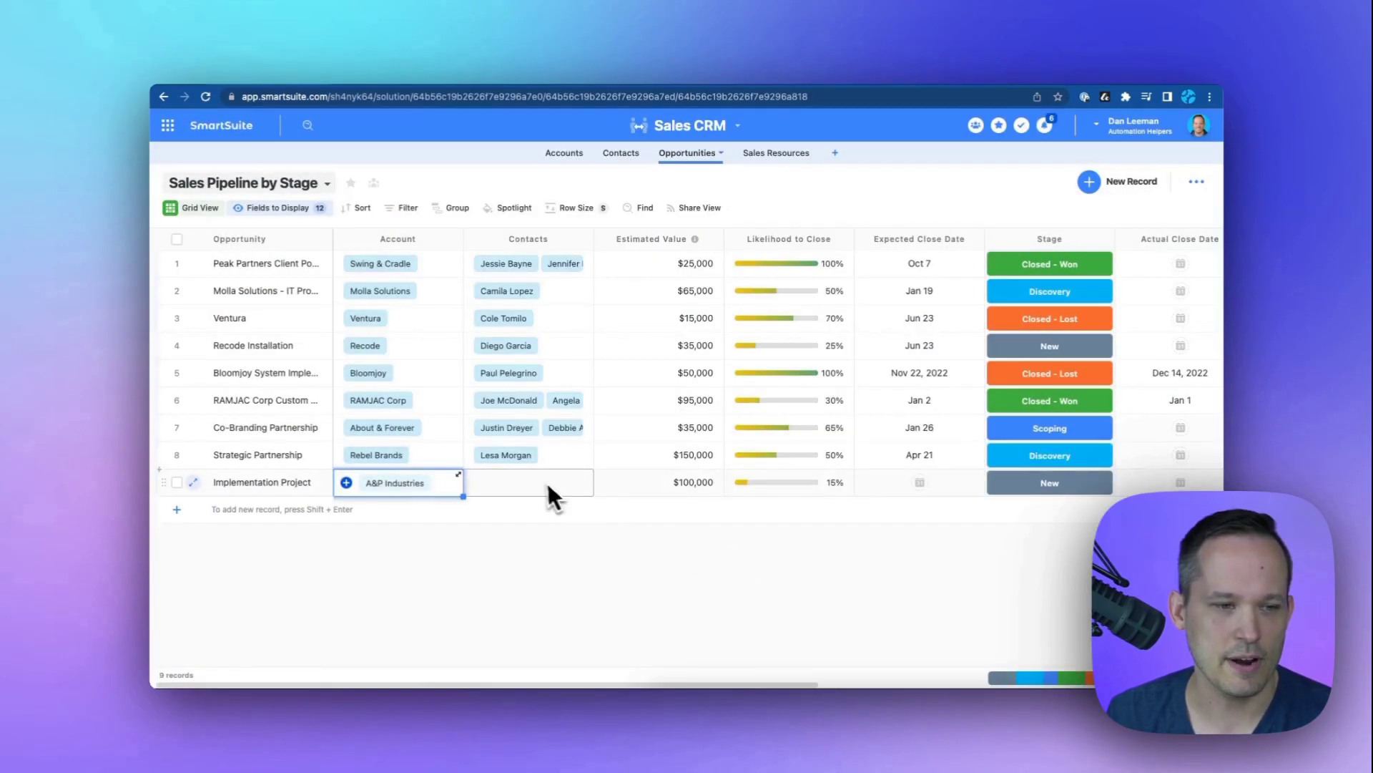
left_click(535, 481)
left_click(534, 480)
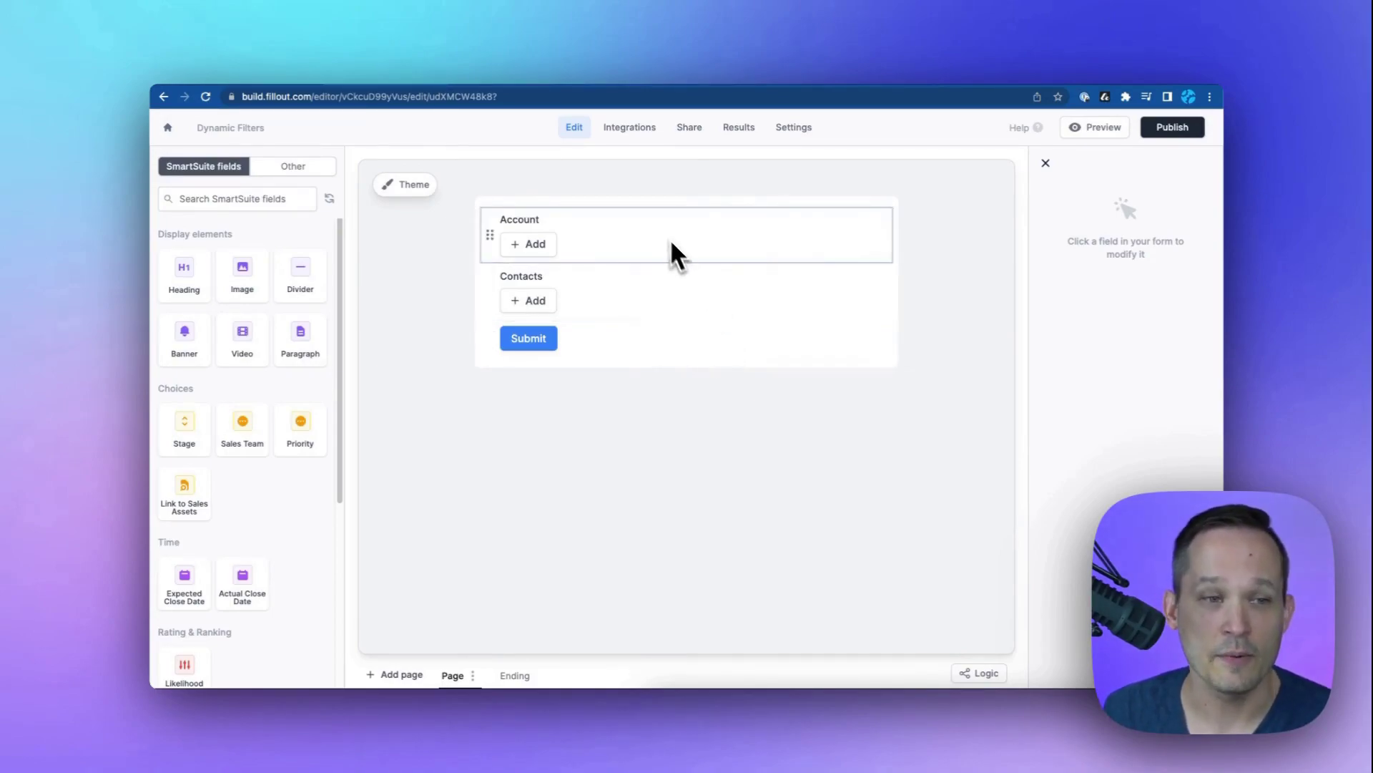
Give the form's Contacts question a filter where Account equals the selected Account's Record ID
left_click(623, 257)
left_click(629, 306)
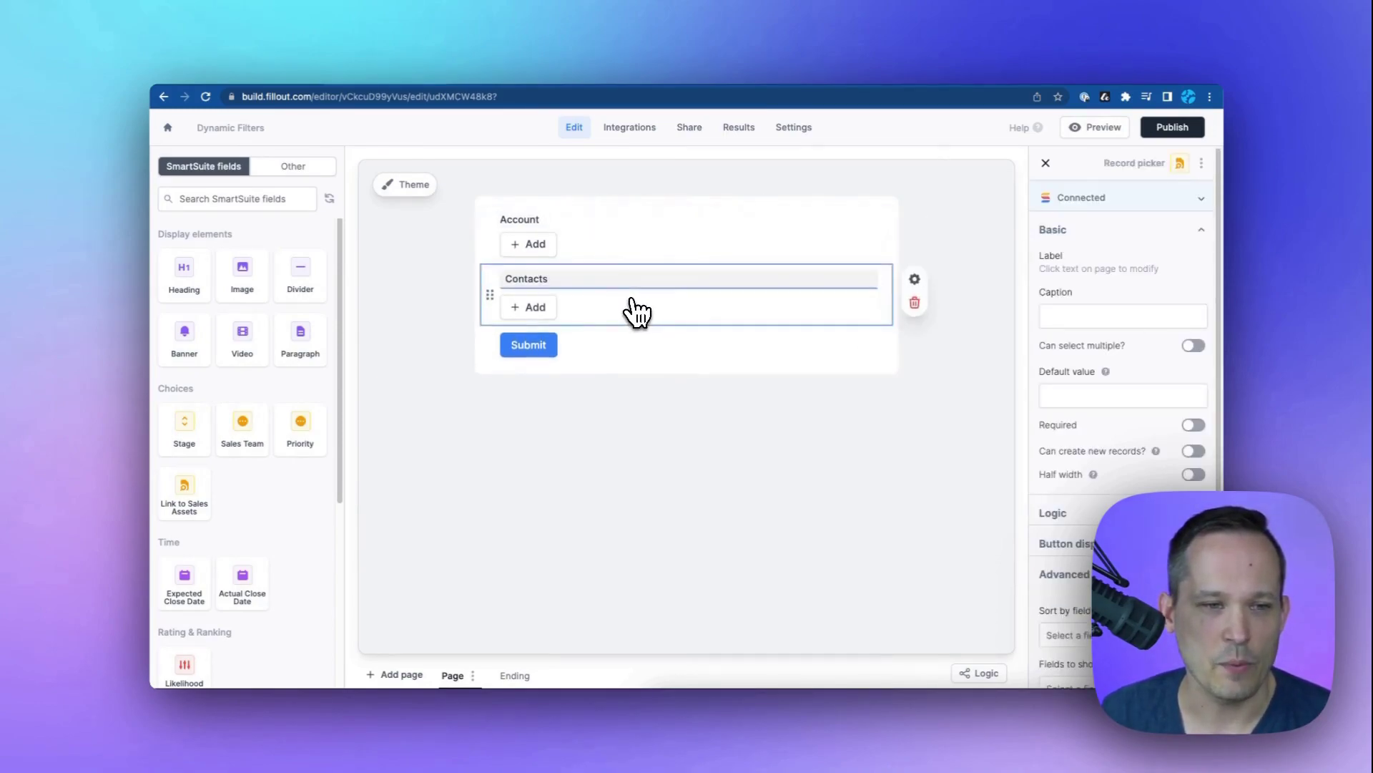
scroll(1095, 466, "down", 4)
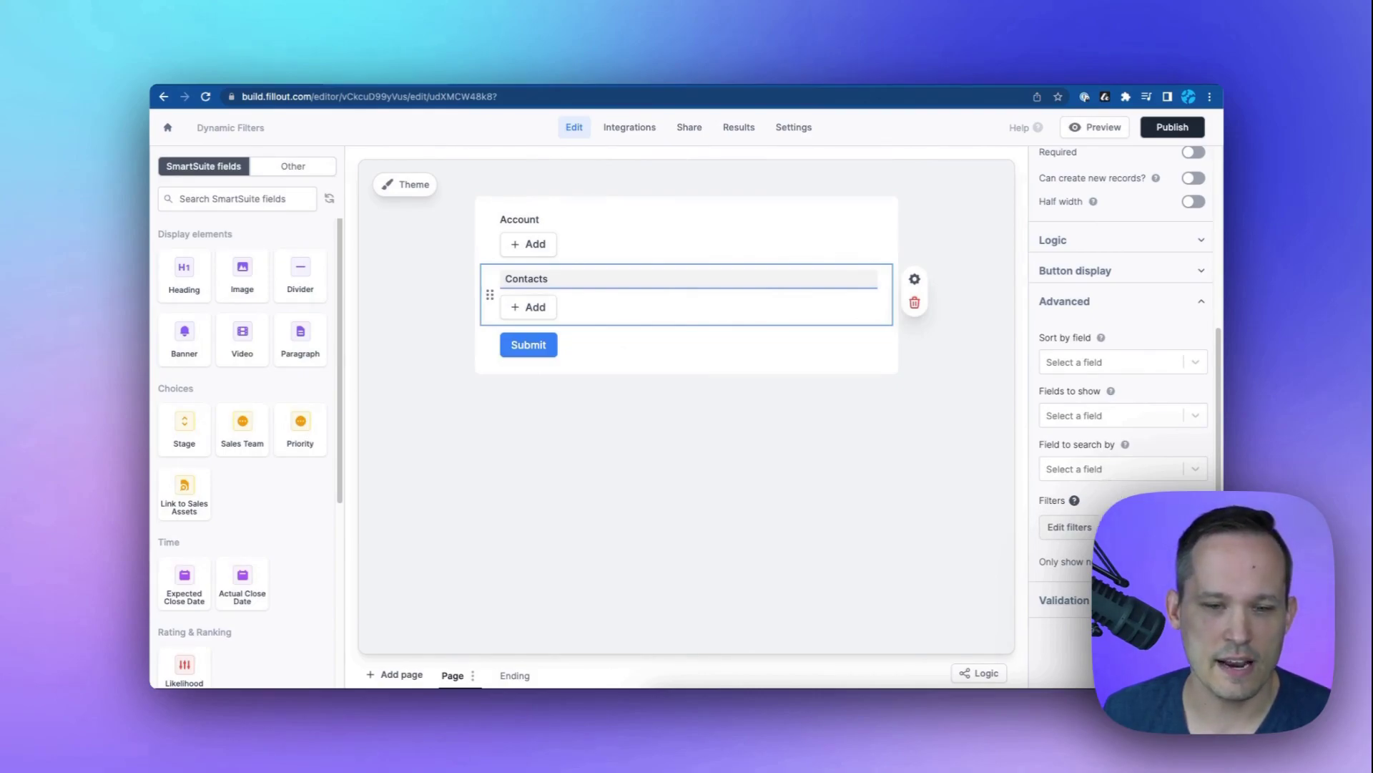
left_click(1070, 526)
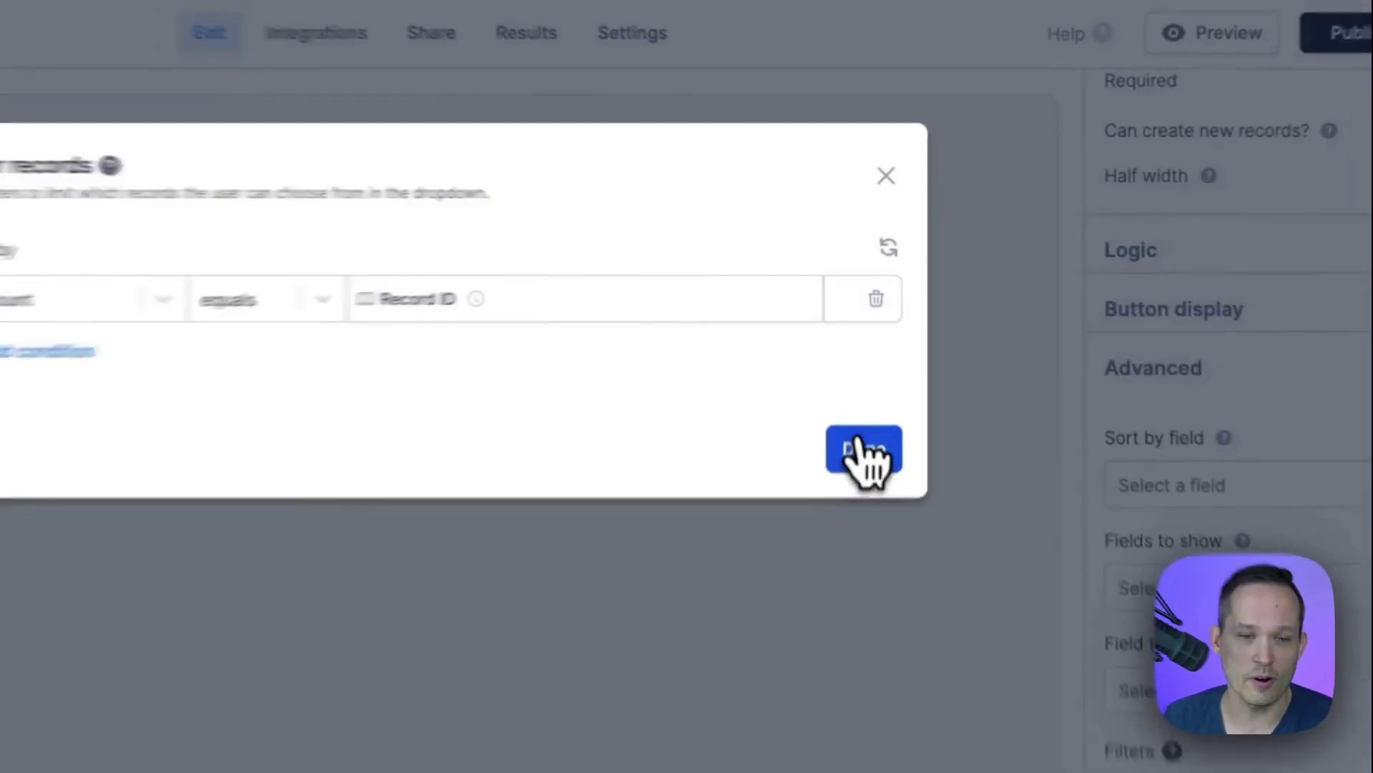
left_click(1171, 532)
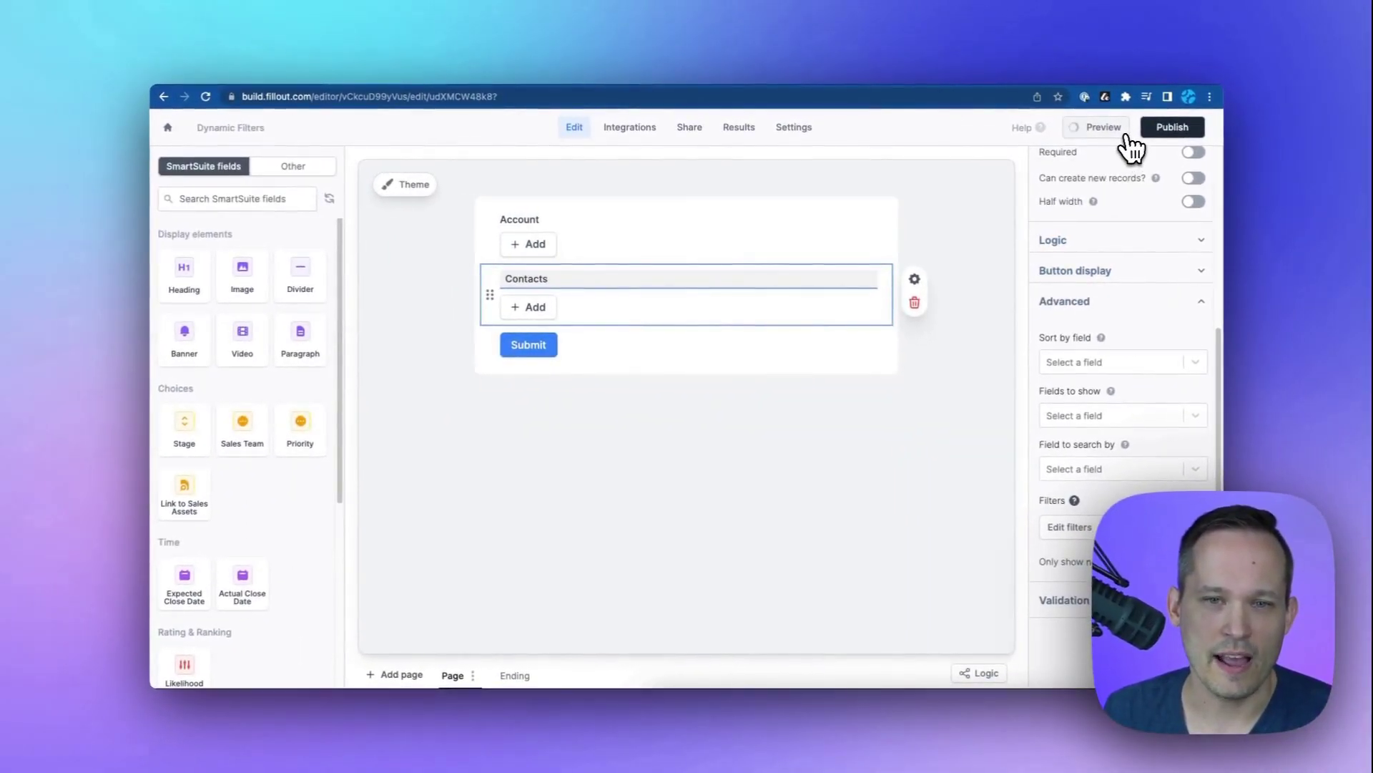
Preview the form, pick Bloomjoy as the Account, and check the offered Contacts list
left_click(1133, 117)
left_click(540, 229)
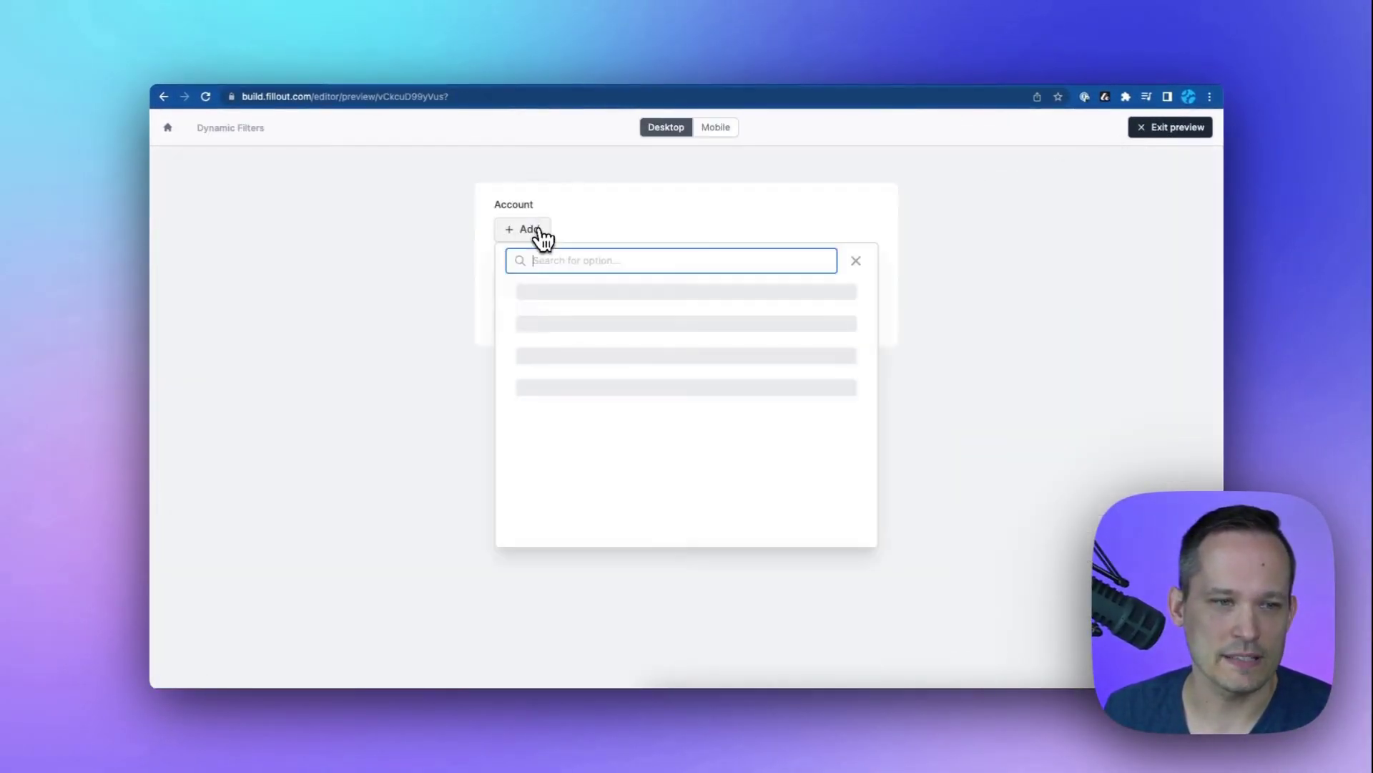
type("bl")
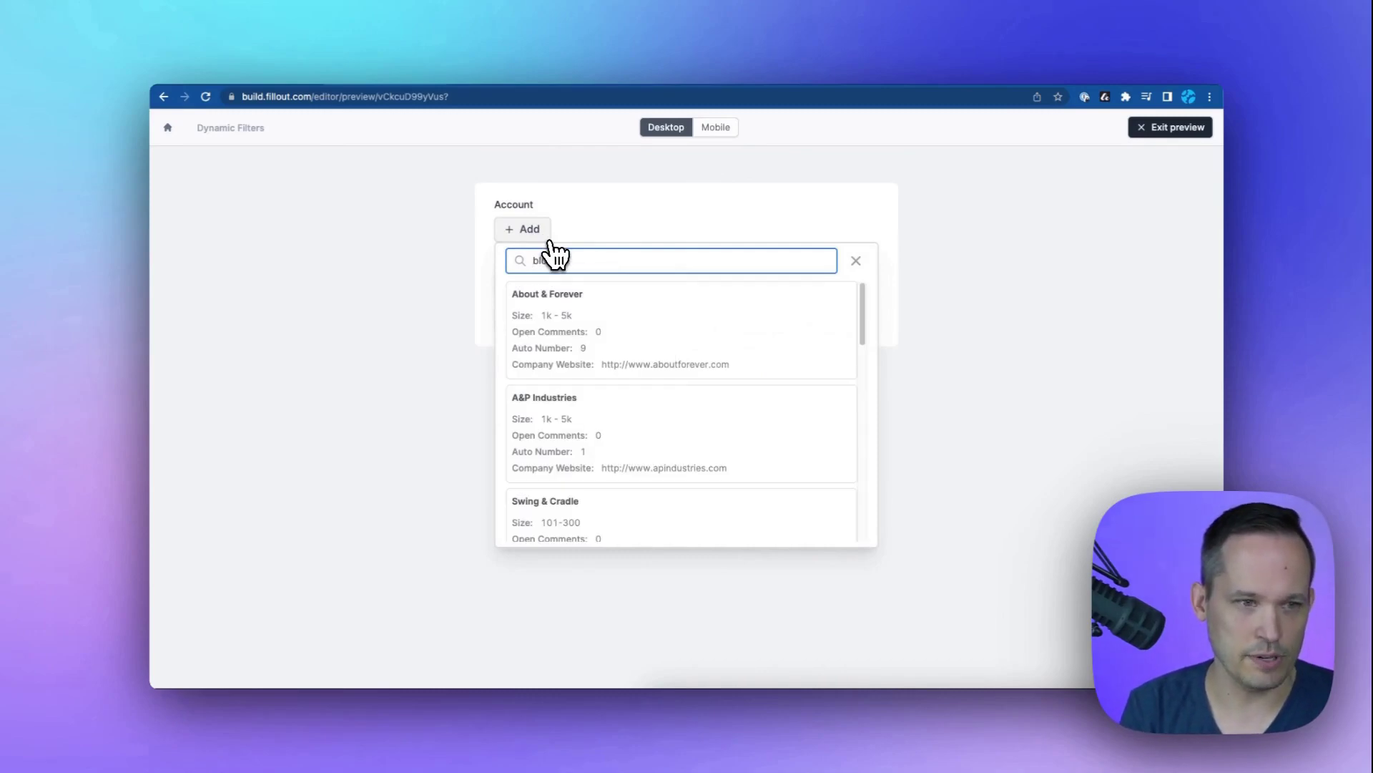
type("oom")
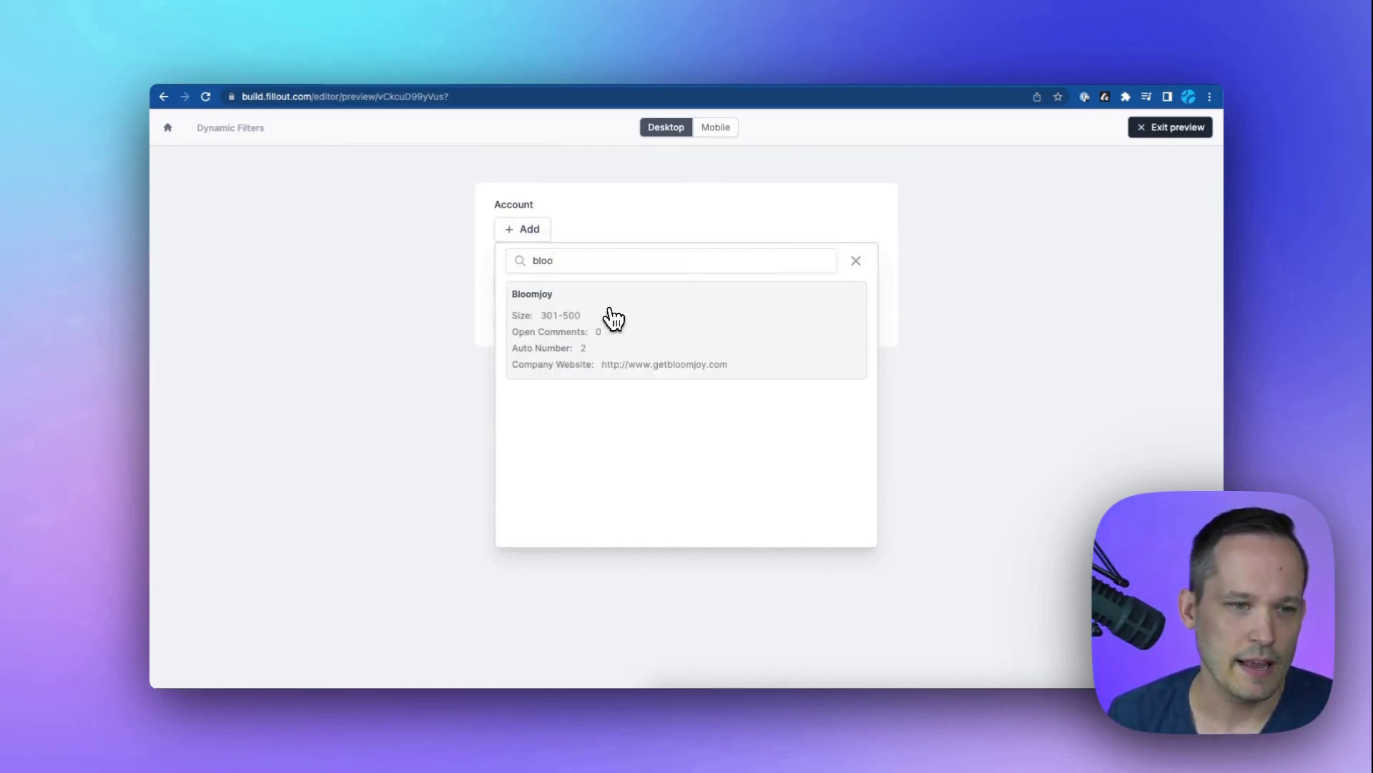
left_click(604, 319)
left_click(529, 314)
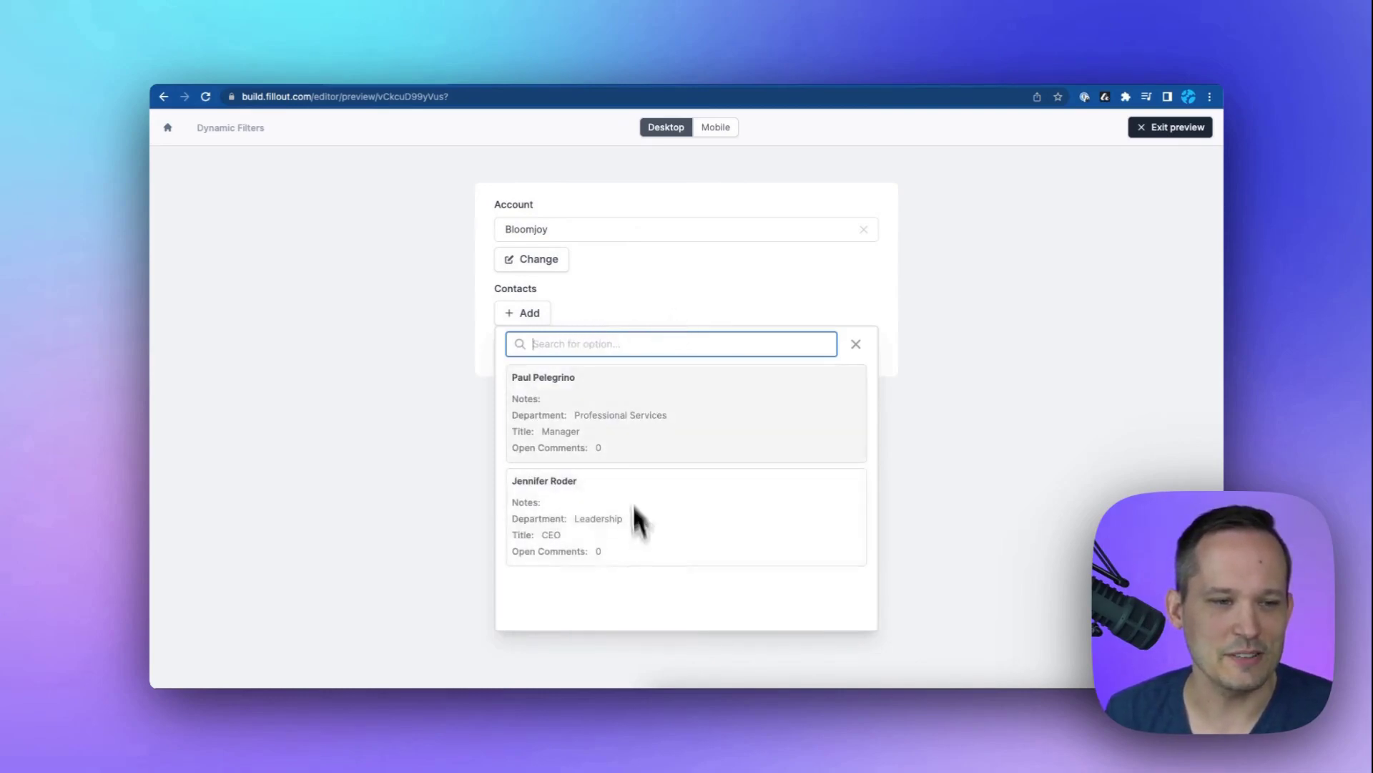
left_click(973, 321)
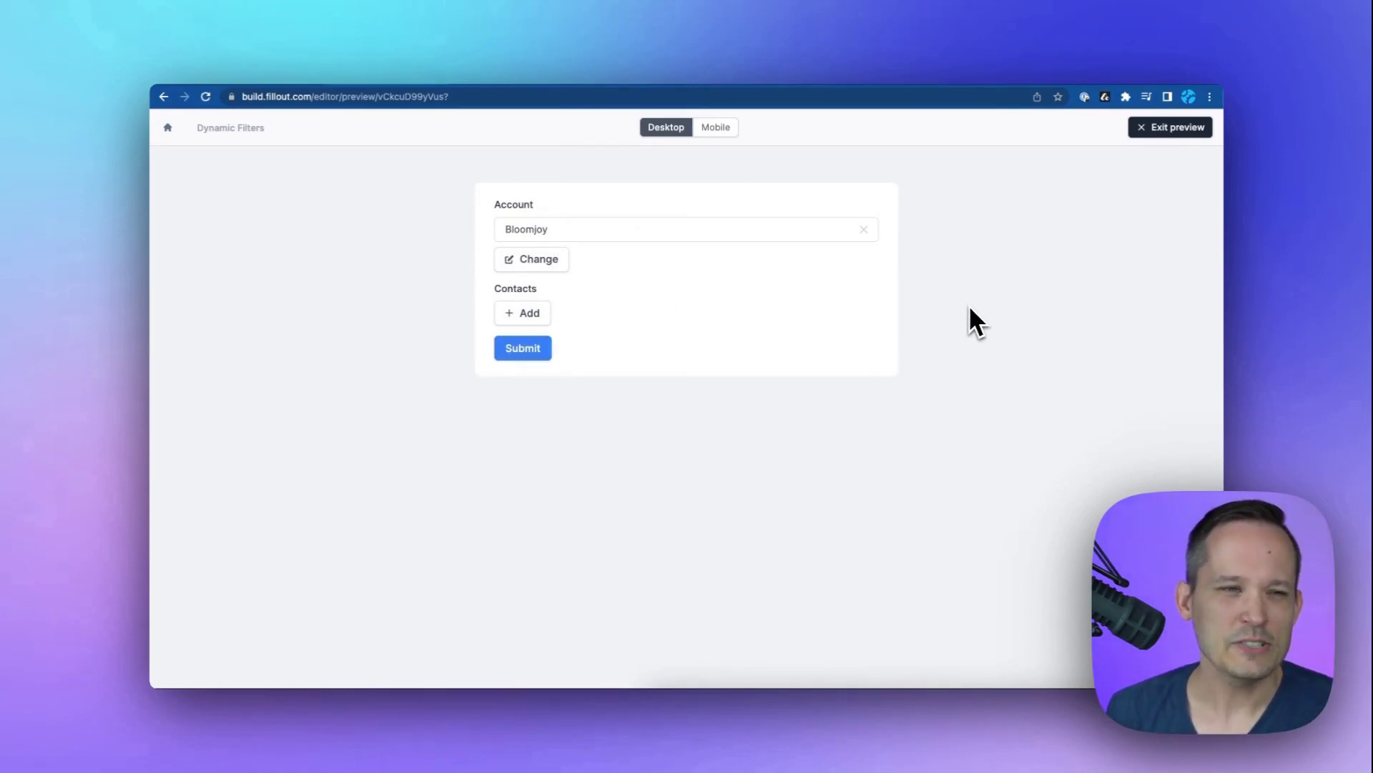